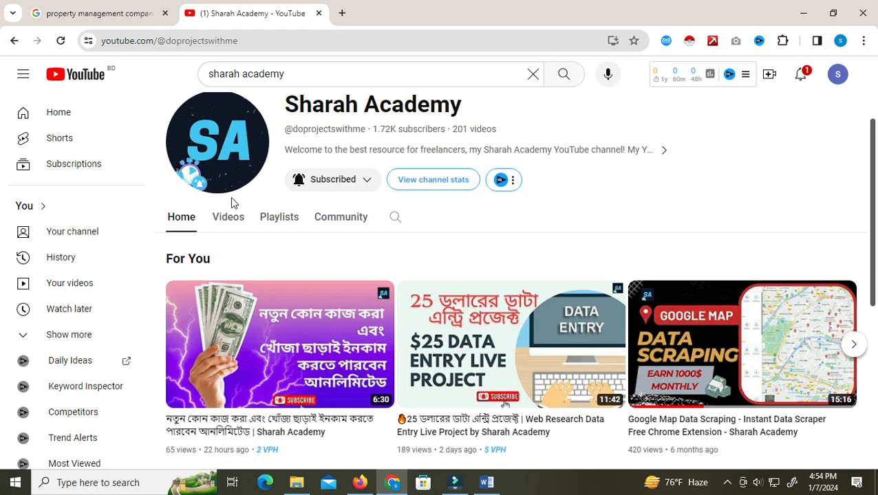
Open the Sharah Academy channel's playlists and look over the created playlists
{"action": "left_click", "coordinate": [271, 217]}
{"action": "scroll", "coordinate": [562, 270], "scroll_direction": "down", "scroll_amount": 4}
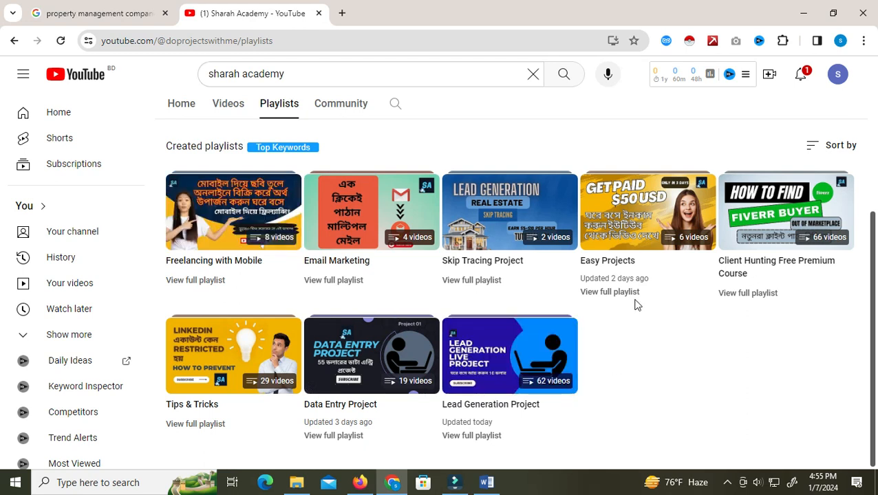
{"action": "mouse_move", "coordinate": [627, 254]}
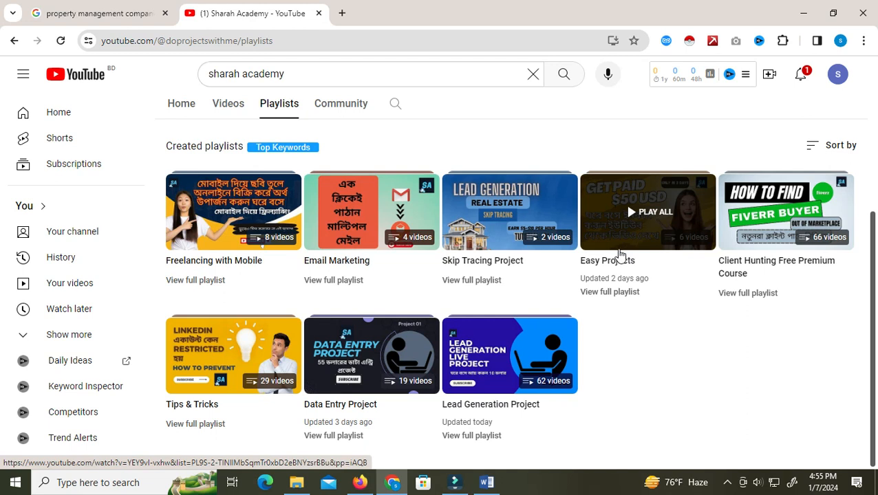
{"action": "mouse_move", "coordinate": [799, 260]}
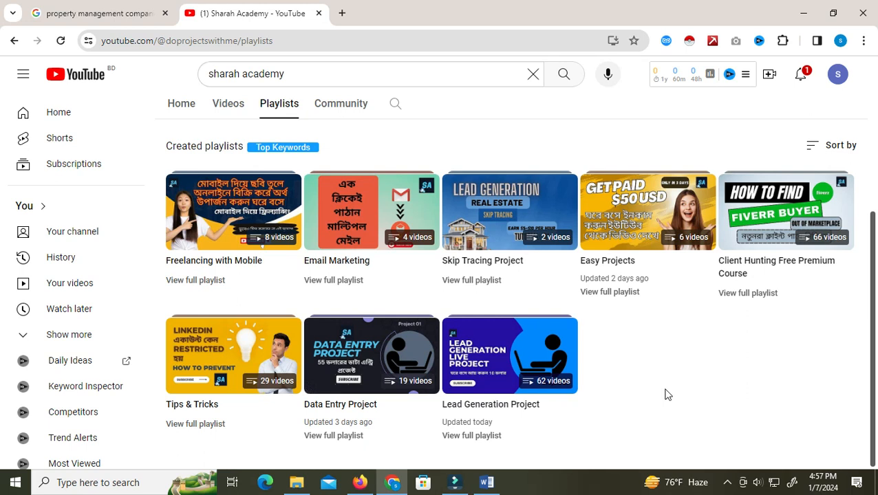
Switch to Word and review the client's request and budget in project requirements.docx
{"action": "left_click", "coordinate": [487, 482]}
{"action": "left_click", "coordinate": [450, 375]}
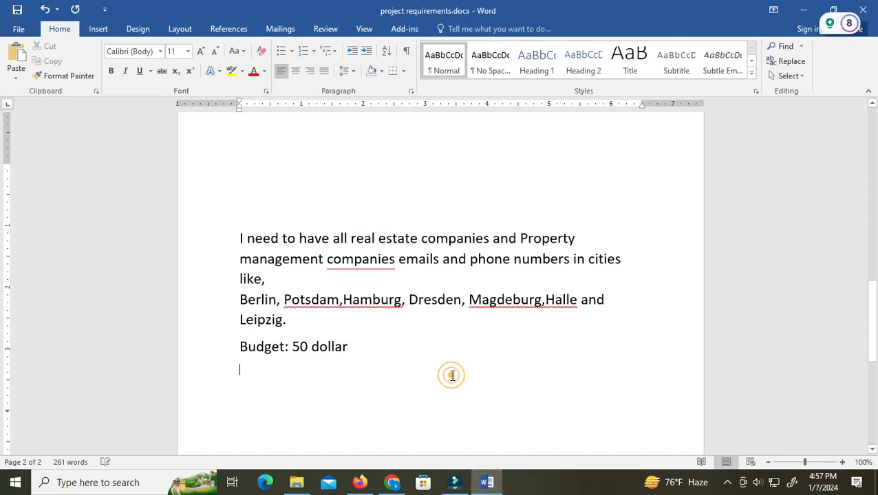
{"action": "scroll", "coordinate": [375, 321], "scroll_direction": "down", "scroll_amount": 1}
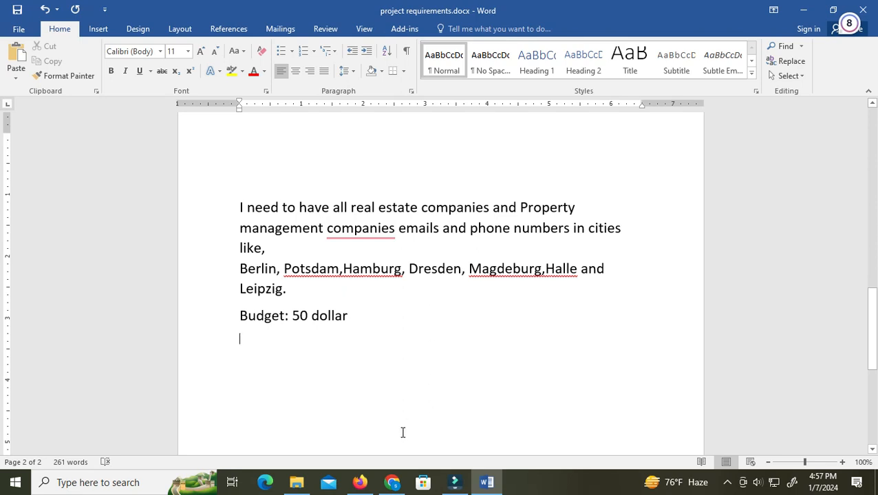
Switch to Chrome and bring up the Google results for property management companies in Berlin
{"action": "left_click", "coordinate": [392, 482]}
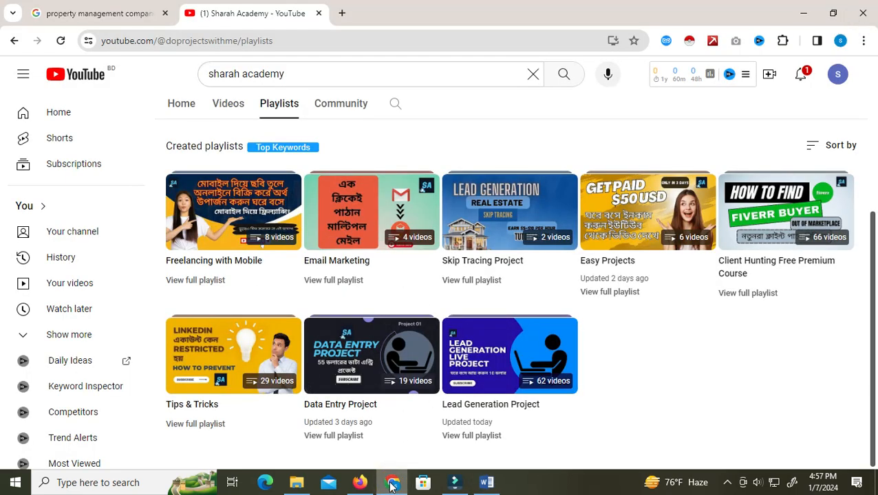
{"action": "left_click", "coordinate": [130, 13]}
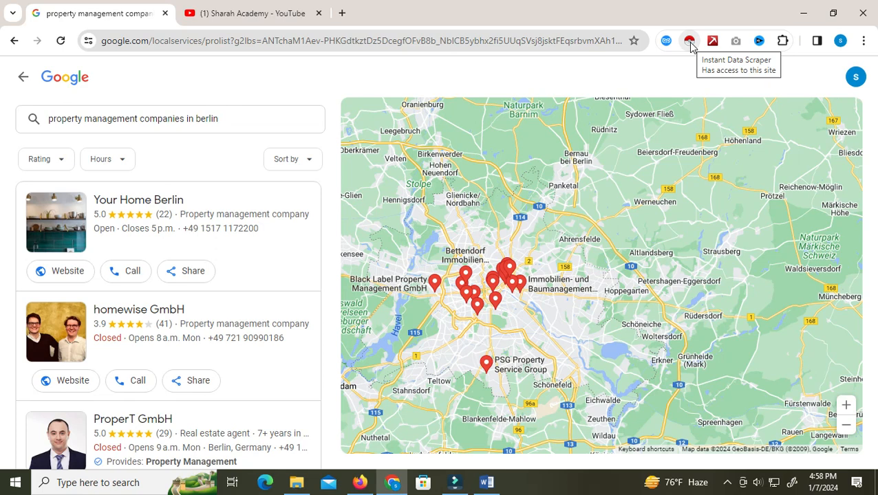
{"action": "left_click", "coordinate": [274, 19]}
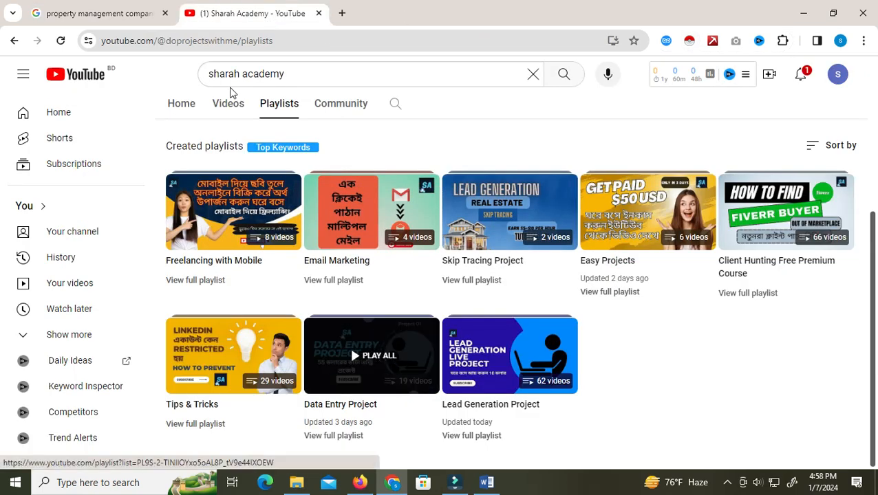
{"action": "left_click", "coordinate": [128, 13]}
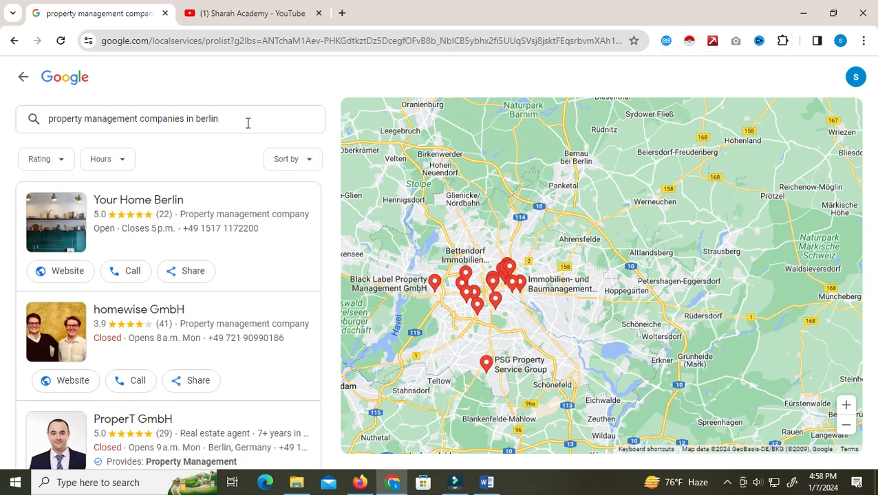
Look through the Berlin company listings and check how many results are shown per page and in total
{"action": "scroll", "coordinate": [221, 379], "scroll_direction": "down", "scroll_amount": 8}
{"action": "scroll", "coordinate": [222, 380], "scroll_direction": "up", "scroll_amount": 5}
{"action": "scroll", "coordinate": [221, 379], "scroll_direction": "up", "scroll_amount": 3}
{"action": "scroll", "coordinate": [221, 379], "scroll_direction": "down", "scroll_amount": 10}
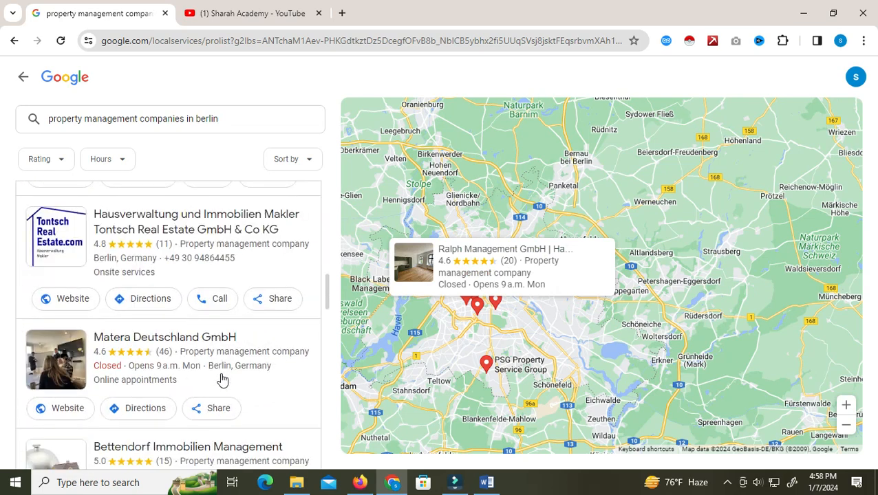
{"action": "scroll", "coordinate": [220, 379], "scroll_direction": "down", "scroll_amount": 6}
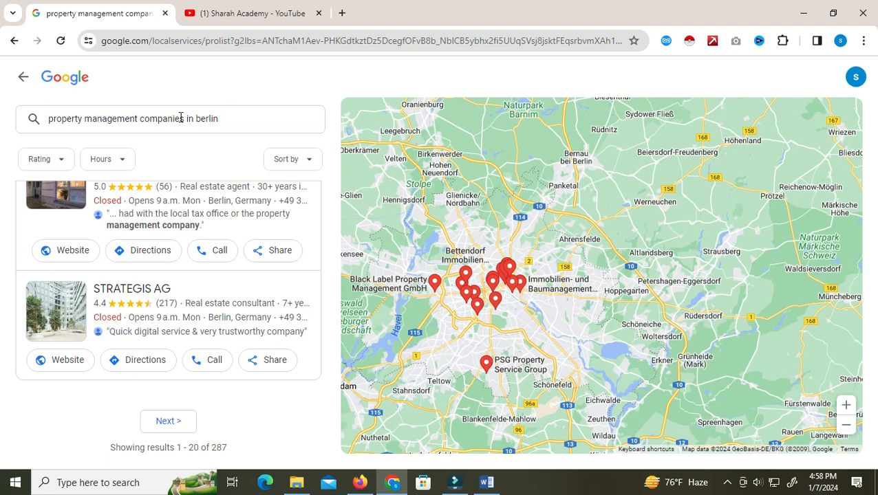
{"action": "double_click", "coordinate": [218, 448]}
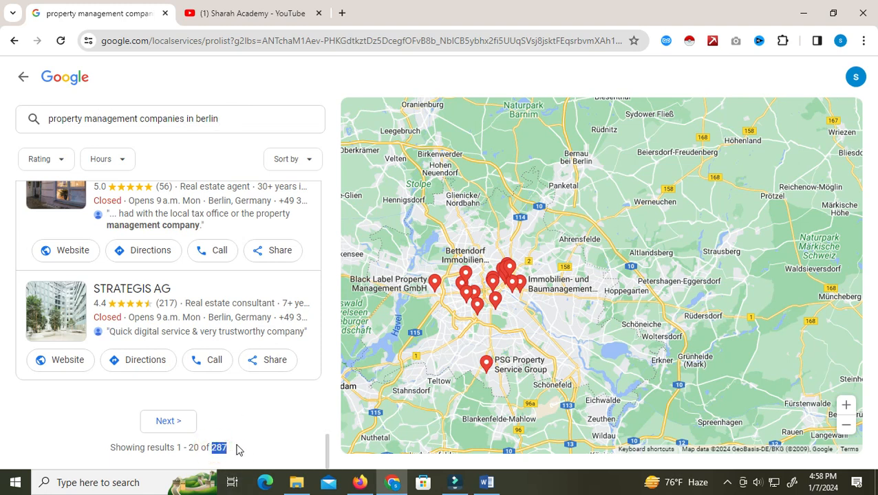
{"action": "left_click", "coordinate": [187, 448]}
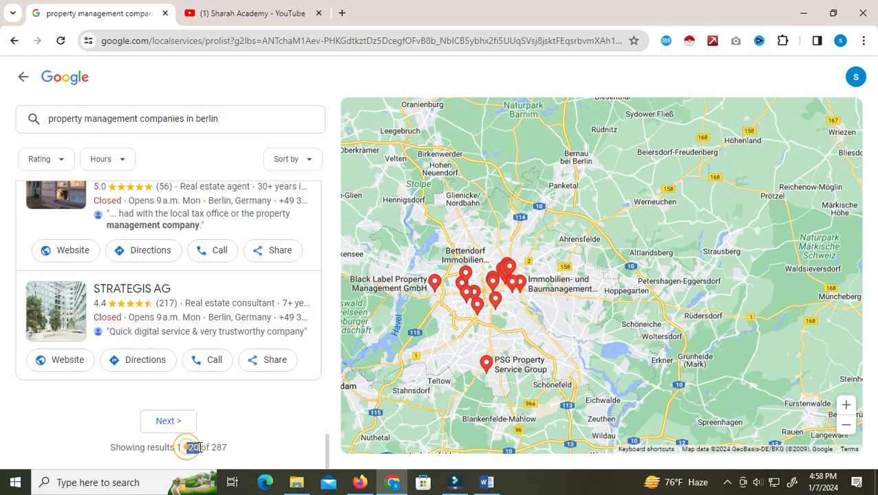
{"action": "scroll", "coordinate": [220, 423], "scroll_direction": "up", "scroll_amount": 8}
{"action": "scroll", "coordinate": [195, 413], "scroll_direction": "up", "scroll_amount": 10}
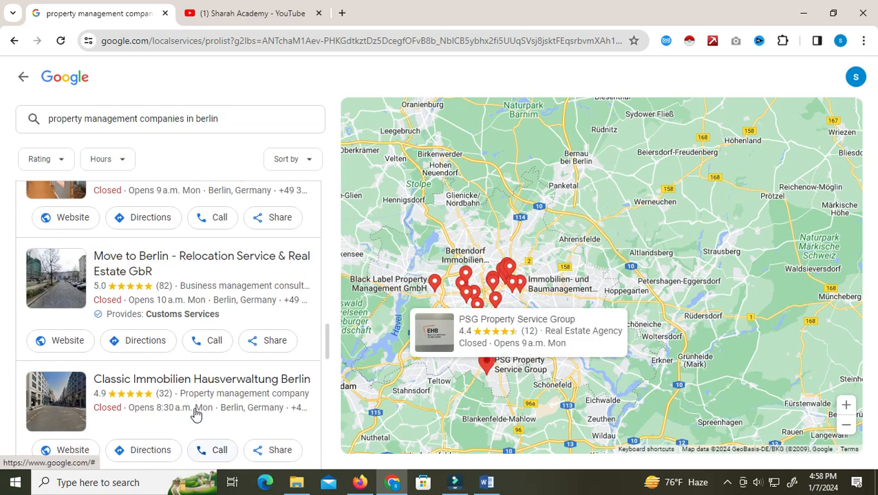
{"action": "scroll", "coordinate": [193, 411], "scroll_direction": "up", "scroll_amount": 2}
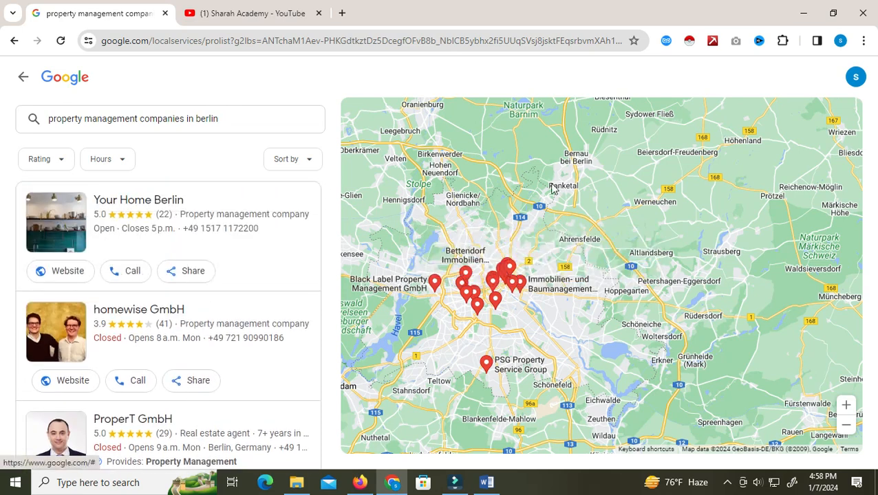
Scrape the Berlin listings with Instant Data Scraper and open its CSV export in Excel
{"action": "left_click", "coordinate": [689, 41]}
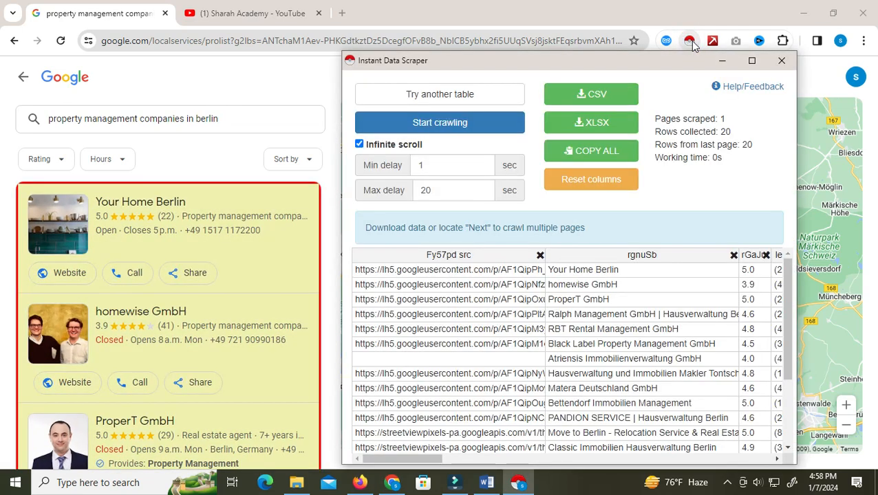
{"action": "scroll", "coordinate": [605, 363], "scroll_direction": "down", "scroll_amount": 1}
{"action": "scroll", "coordinate": [605, 363], "scroll_direction": "down", "scroll_amount": 3}
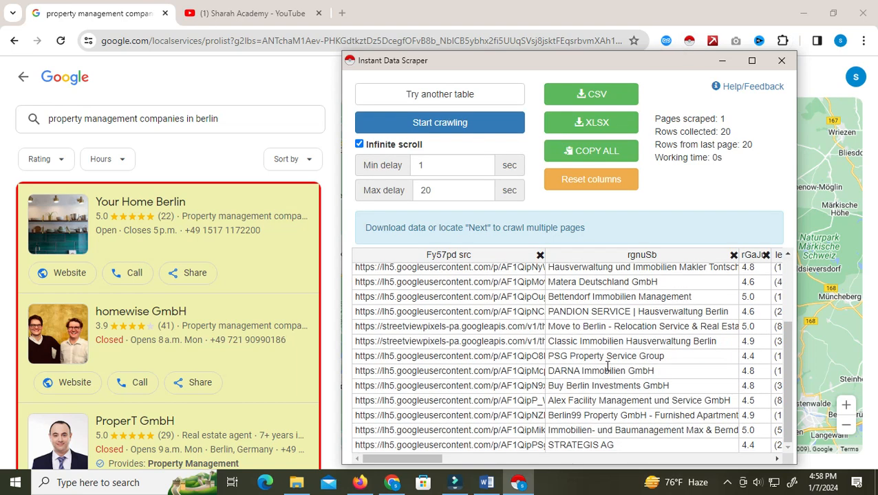
{"action": "left_click_drag", "start_coordinate": [428, 456], "coordinate": [524, 166]}
{"action": "left_click", "coordinate": [588, 94]}
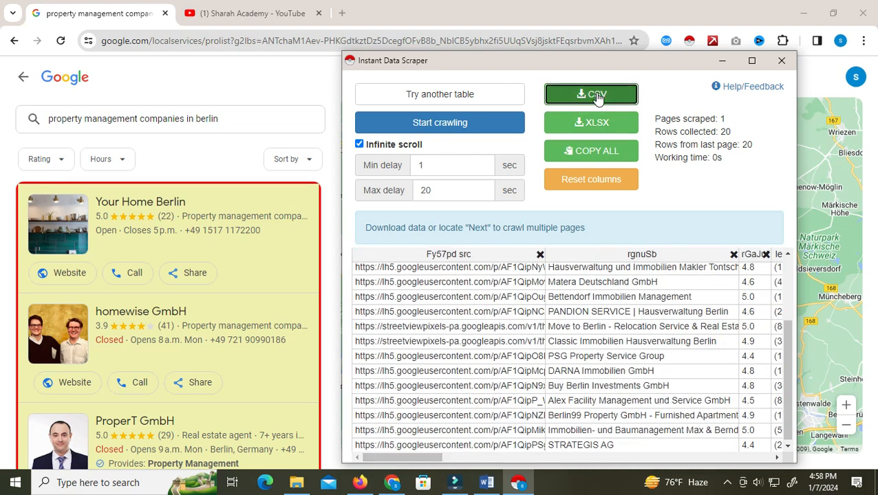
{"action": "left_click", "coordinate": [662, 116]}
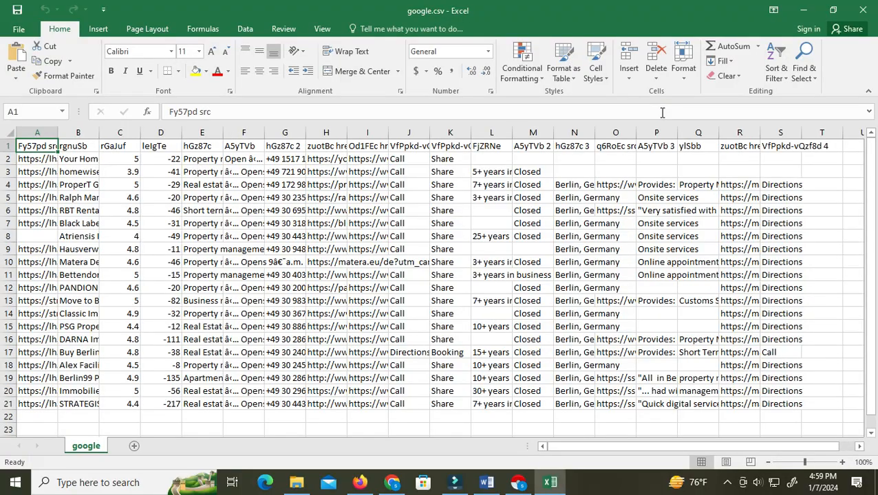
Recheck the project requirements in Word, and delete the image-link column "Fy57pd src" from google.csv in Excel
{"action": "left_click", "coordinate": [487, 482]}
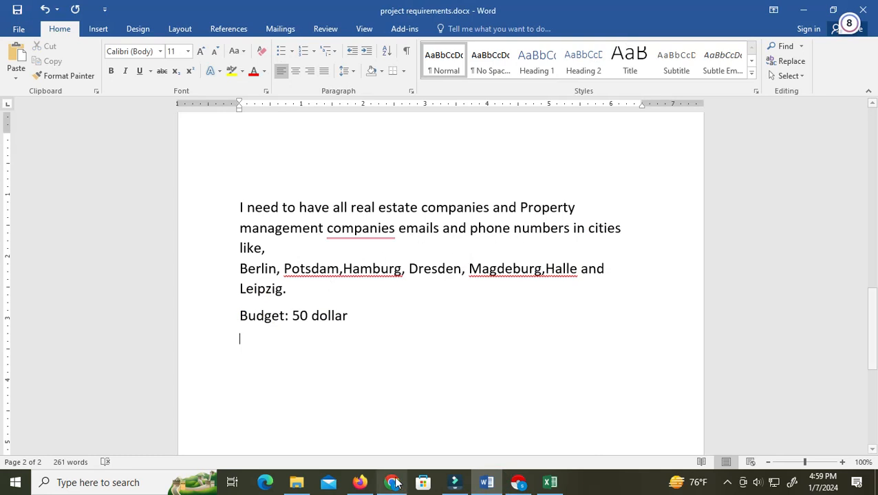
{"action": "left_click", "coordinate": [557, 484]}
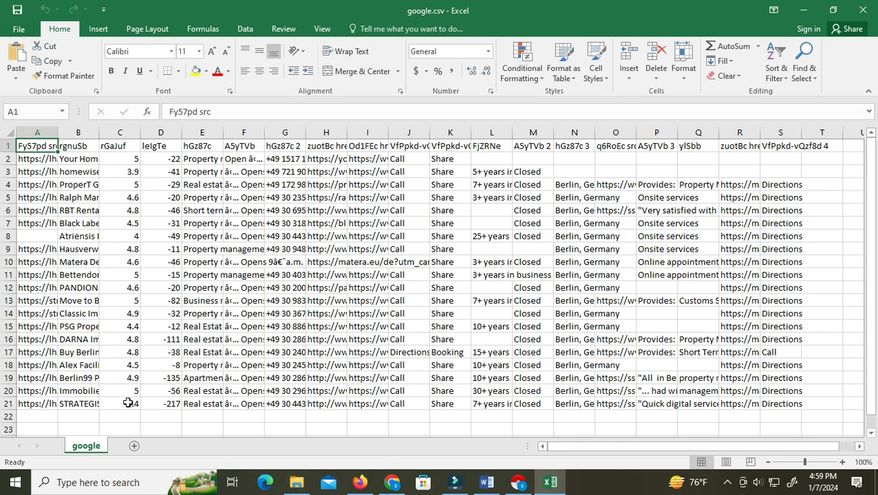
{"action": "left_click", "coordinate": [58, 132]}
{"action": "left_click_drag", "start_coordinate": [58, 132], "coordinate": [168, 132]}
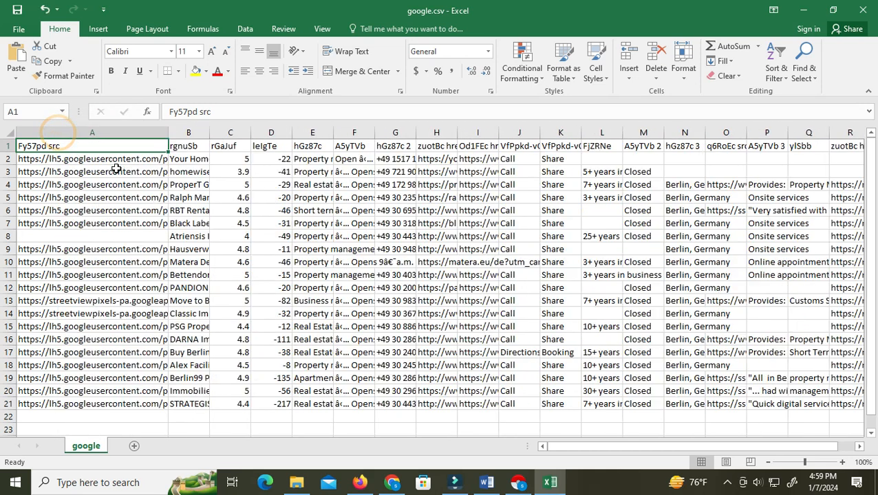
{"action": "left_click", "coordinate": [97, 128]}
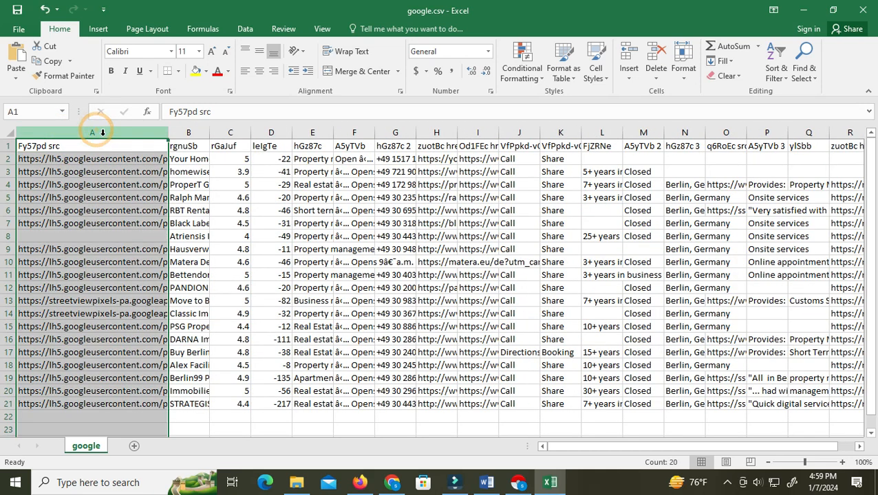
{"action": "right_click", "coordinate": [103, 136]}
{"action": "left_click", "coordinate": [148, 240]}
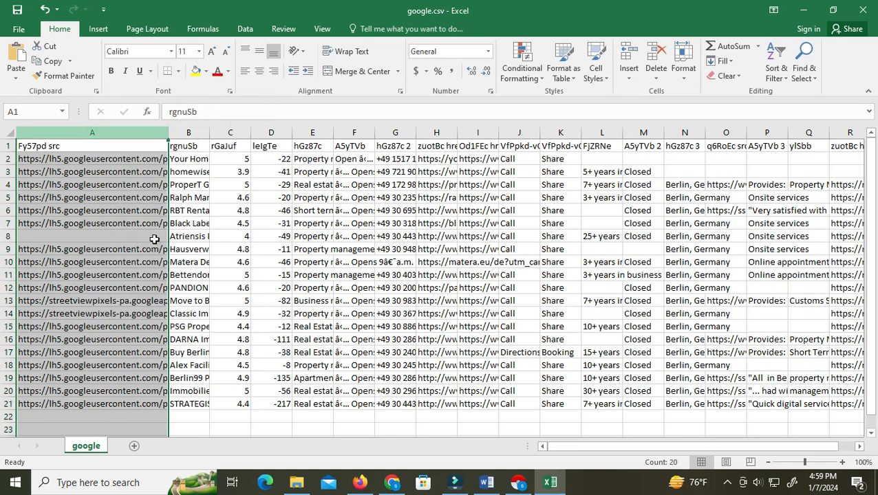
Widen column A to fit the company names and change its header in A1 to "Business Name"
{"action": "left_click_drag", "start_coordinate": [56, 134], "coordinate": [181, 134]}
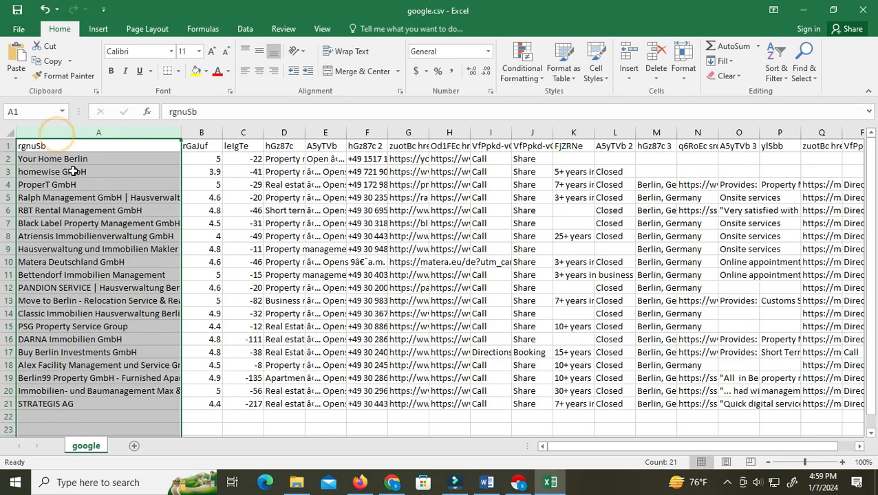
{"action": "left_click", "coordinate": [99, 398]}
{"action": "left_click", "coordinate": [66, 147]}
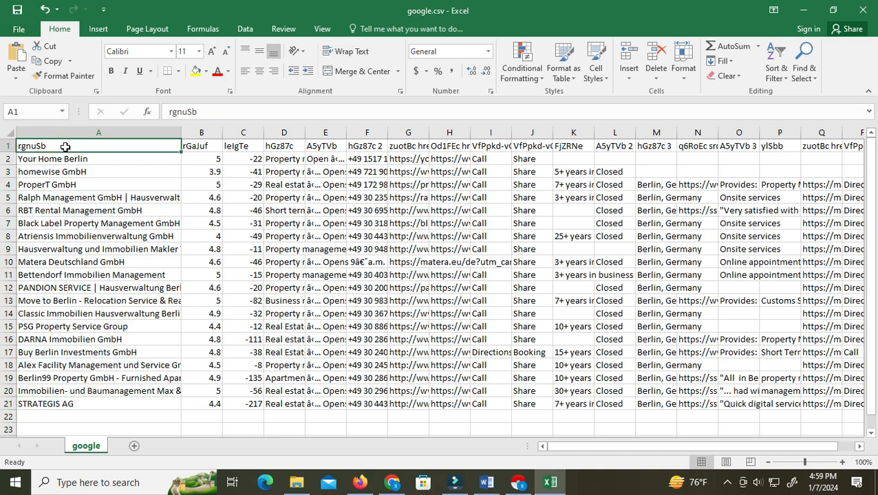
{"action": "double_click", "coordinate": [66, 147]}
{"action": "key", "text": "BackSpace"}
{"action": "key", "text": "BackSpace"}
{"action": "key", "text": "BackSpace"}
{"action": "key", "text": "BackSpace"}
{"action": "key", "text": "BackSpace"}
{"action": "key", "text": "BackSpace"}
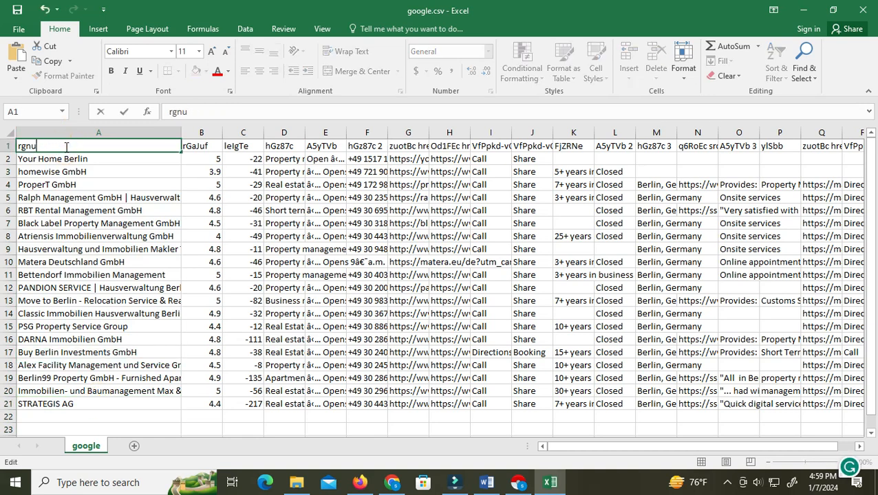
{"action": "type", "text": "Business Name"}
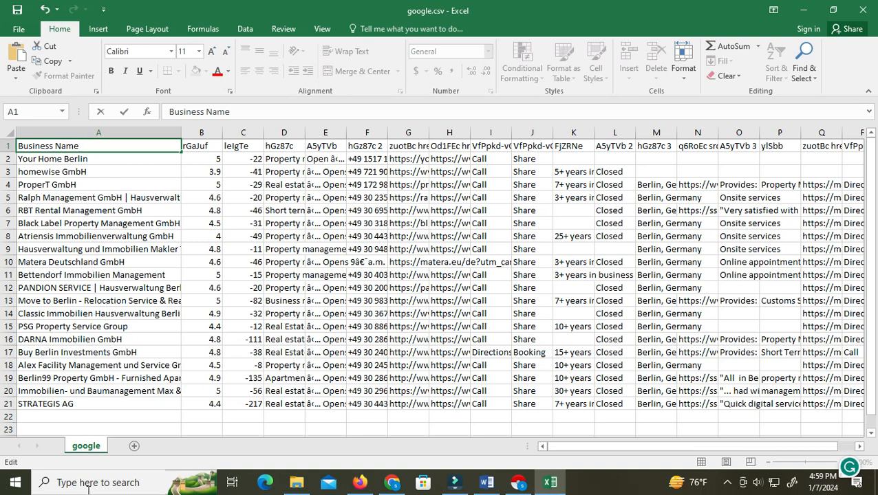
{"action": "scroll", "coordinate": [55, 392], "scroll_direction": "down", "scroll_amount": 1}
{"action": "scroll", "coordinate": [87, 372], "scroll_direction": "up", "scroll_amount": 1}
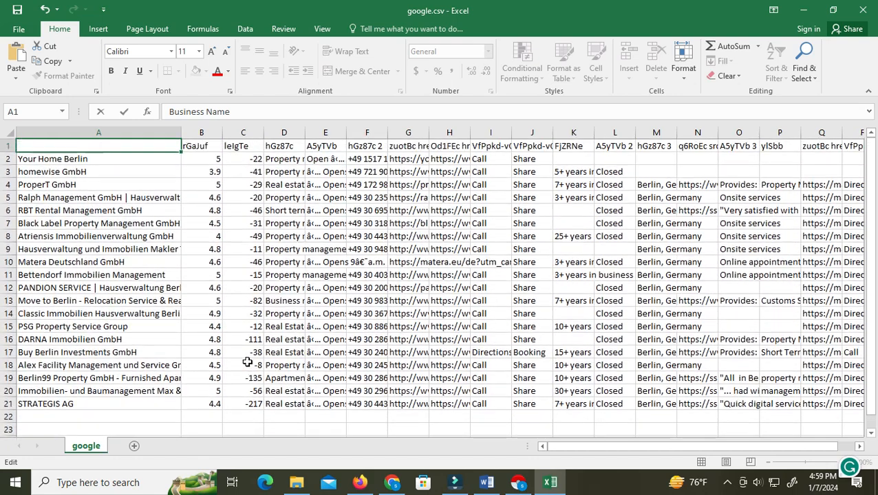
Delete the "leIgTe" column and widen the business-type column that takes its place
{"action": "left_click", "coordinate": [244, 132]}
{"action": "right_click", "coordinate": [251, 132]}
{"action": "left_click", "coordinate": [271, 239]}
{"action": "left_click_drag", "start_coordinate": [264, 131], "coordinate": [370, 142]}
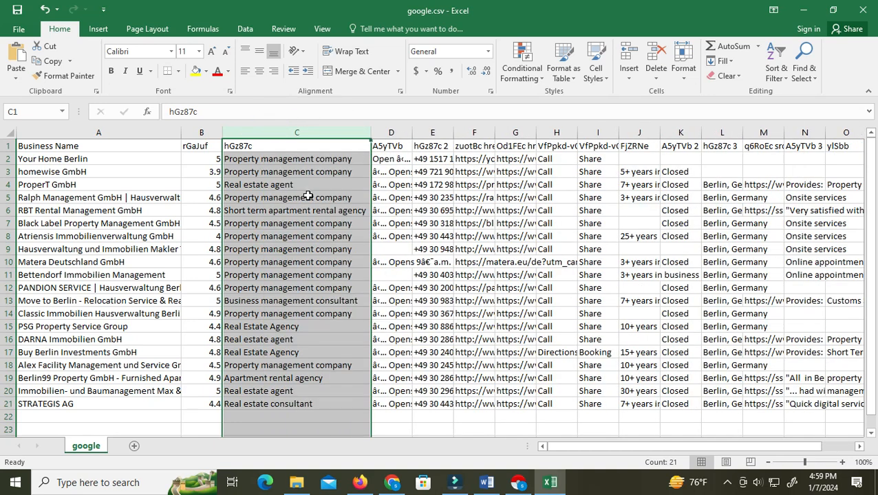
Change the header of the business-type column in C1 to "Category"
{"action": "double_click", "coordinate": [271, 145]}
{"action": "key", "text": "BackSpace"}
{"action": "key", "text": "BackSpace"}
{"action": "key", "text": "BackSpace"}
{"action": "key", "text": "BackSpace"}
{"action": "key", "text": "BackSpace"}
{"action": "key", "text": "BackSpace"}
{"action": "type", "text": "Category"}
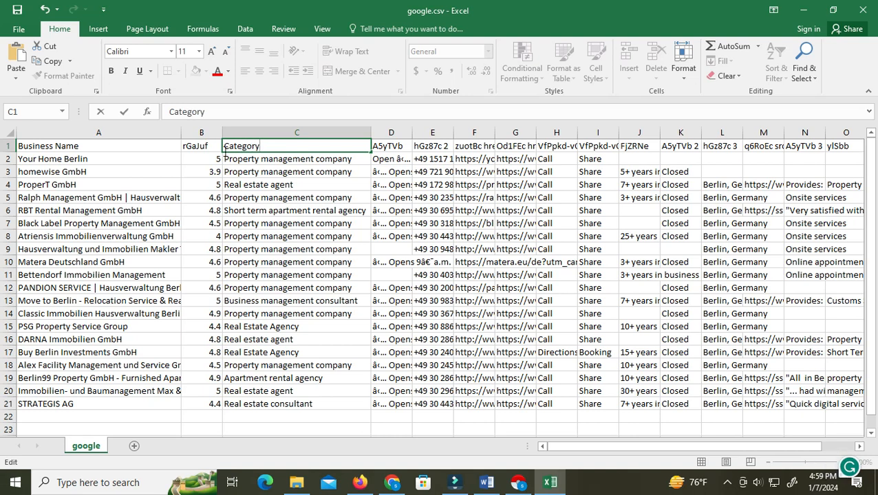
Replace the header "rGaJuf" in B1 with "rating"
{"action": "double_click", "coordinate": [196, 147]}
{"action": "left_click_drag", "start_coordinate": [207, 147], "coordinate": [180, 150]}
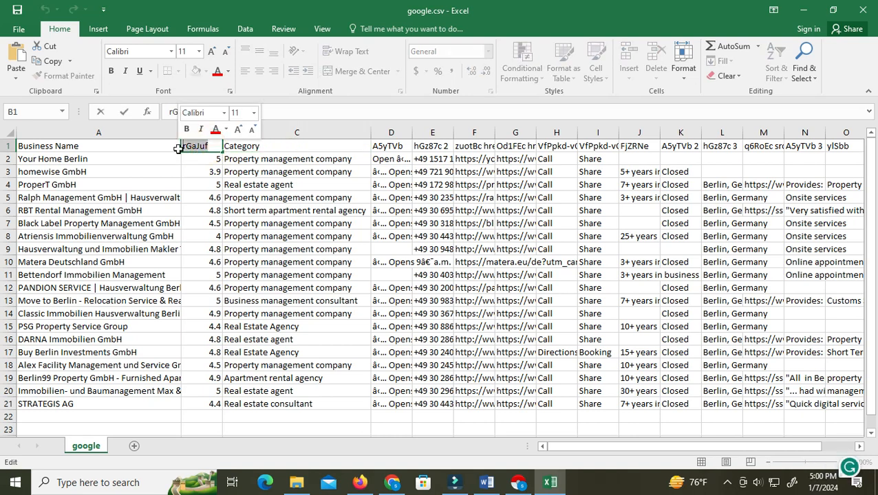
{"action": "key", "text": "BackSpace"}
{"action": "type", "text": "rating"}
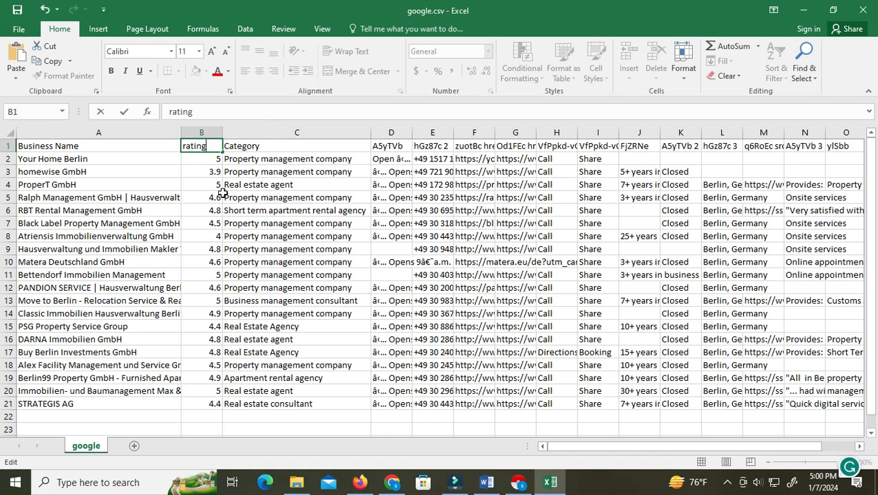
{"action": "left_click", "coordinate": [242, 212]}
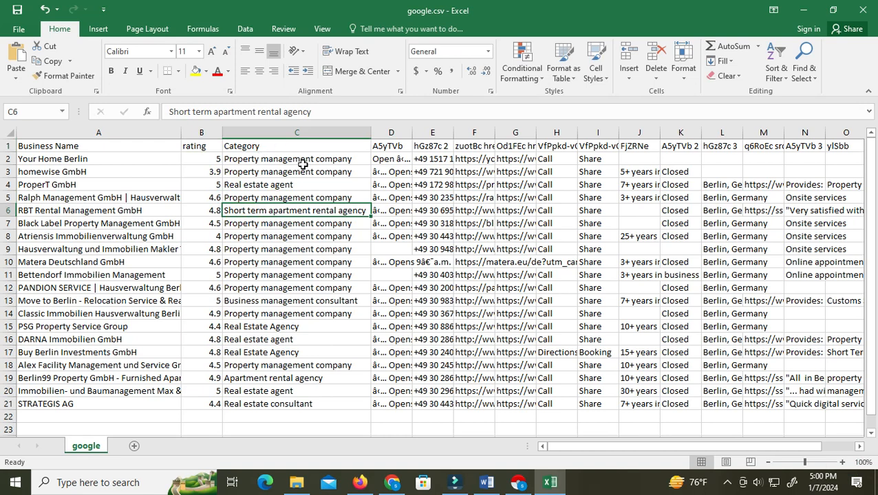
Delete the opening-hours column "A5yTVb" and widen the phone-number column that takes its place
{"action": "left_click", "coordinate": [397, 132]}
{"action": "right_click", "coordinate": [398, 136]}
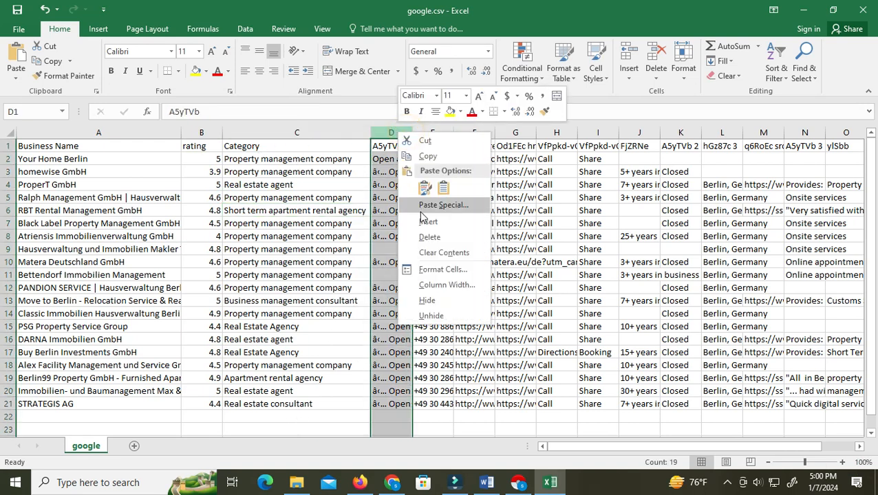
{"action": "left_click", "coordinate": [427, 237]}
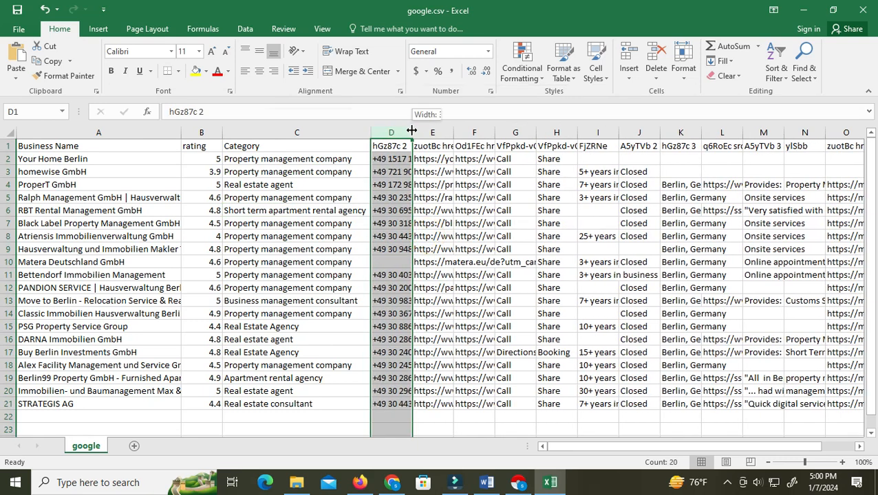
{"action": "double_click", "coordinate": [412, 129]}
Change the header of the phone column in D1 to "Phone Number"
{"action": "left_click", "coordinate": [425, 147]}
{"action": "double_click", "coordinate": [425, 147]}
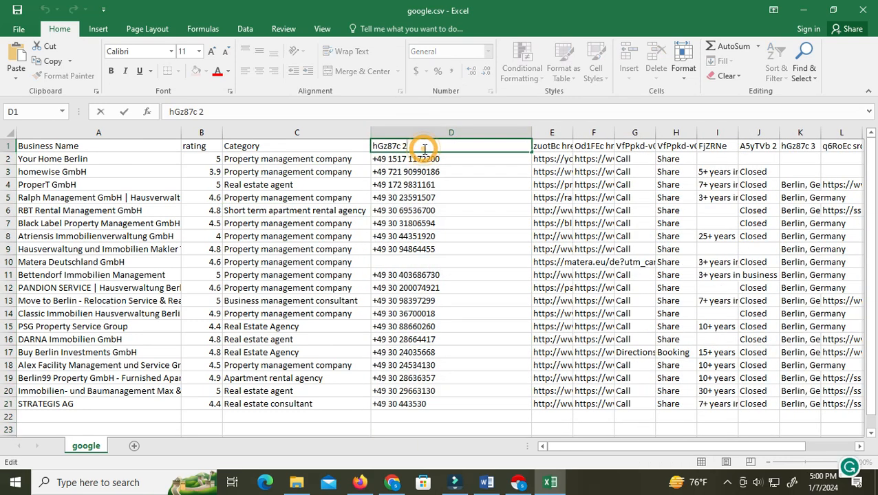
{"action": "key", "text": "BackSpace"}
{"action": "key", "text": "BackSpace"}
{"action": "key", "text": "BackSpace"}
{"action": "key", "text": "BackSpace"}
{"action": "key", "text": "BackSpace"}
{"action": "key", "text": "BackSpace"}
{"action": "key", "text": "BackSpace"}
{"action": "key", "text": "BackSpace"}
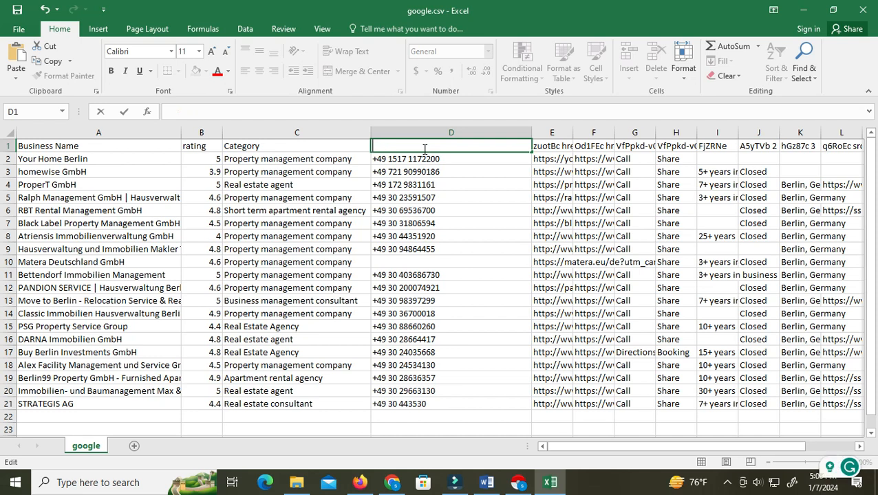
{"action": "type", "text": "Phone"}
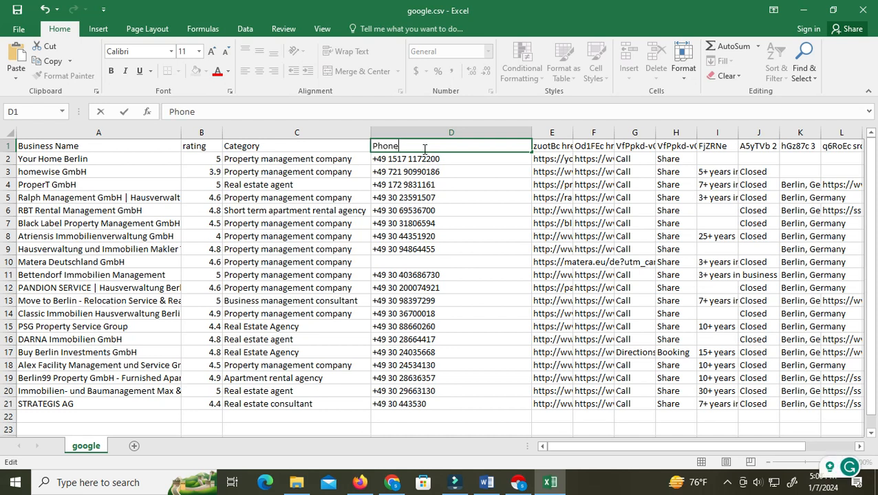
{"action": "type", "text": " Number"}
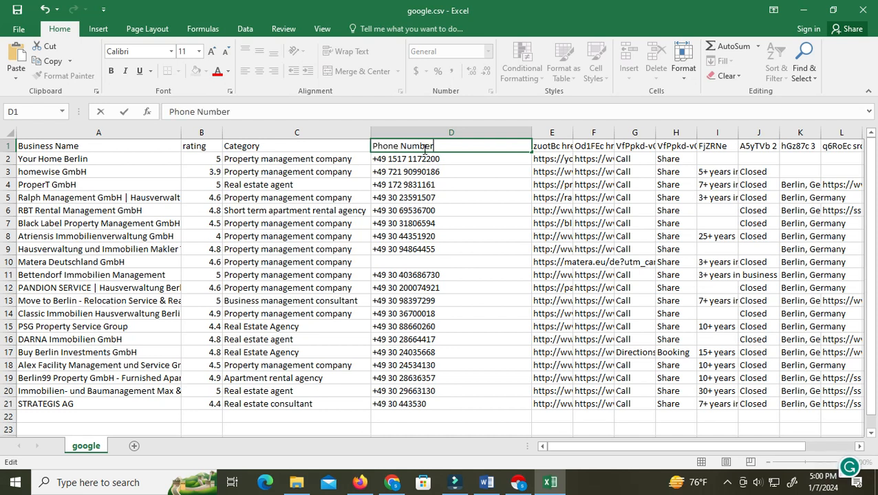
{"action": "left_click", "coordinate": [471, 200]}
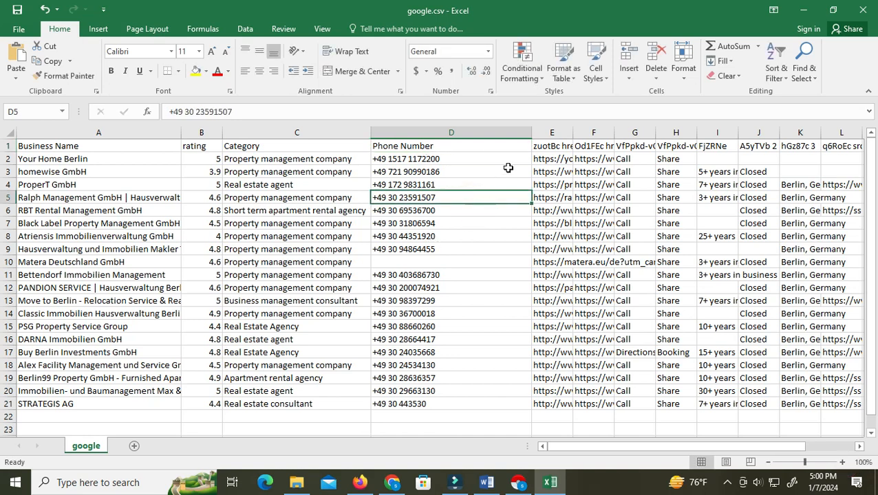
Widen column E with the web addresses and change its header in E1 to "Website"
{"action": "left_click_drag", "start_coordinate": [535, 132], "coordinate": [615, 133]}
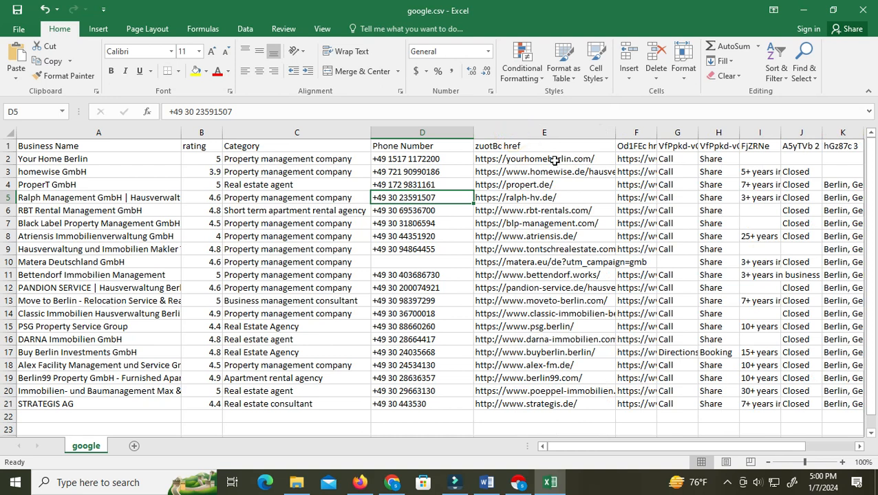
{"action": "left_click", "coordinate": [535, 147]}
{"action": "double_click", "coordinate": [534, 147]}
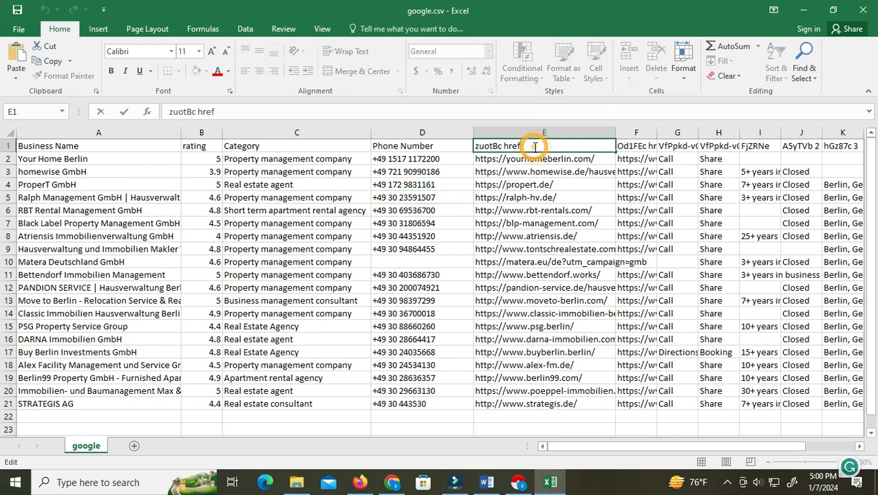
{"action": "key", "text": "BackSpace"}
{"action": "key", "text": "BackSpace"}
{"action": "key", "text": "BackSpace"}
{"action": "key", "text": "BackSpace"}
{"action": "key", "text": "BackSpace"}
{"action": "key", "text": "BackSpace"}
{"action": "key", "text": "BackSpace"}
{"action": "key", "text": "BackSpace"}
{"action": "key", "text": "BackSpace"}
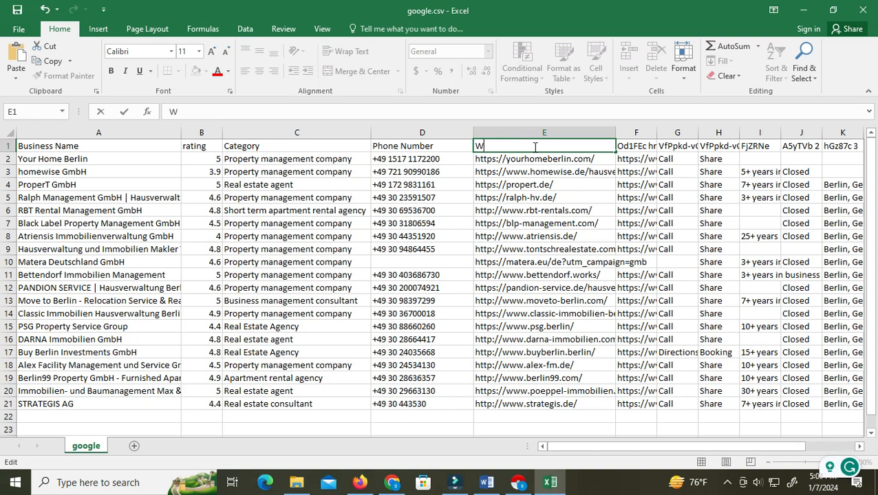
{"action": "type", "text": "Website"}
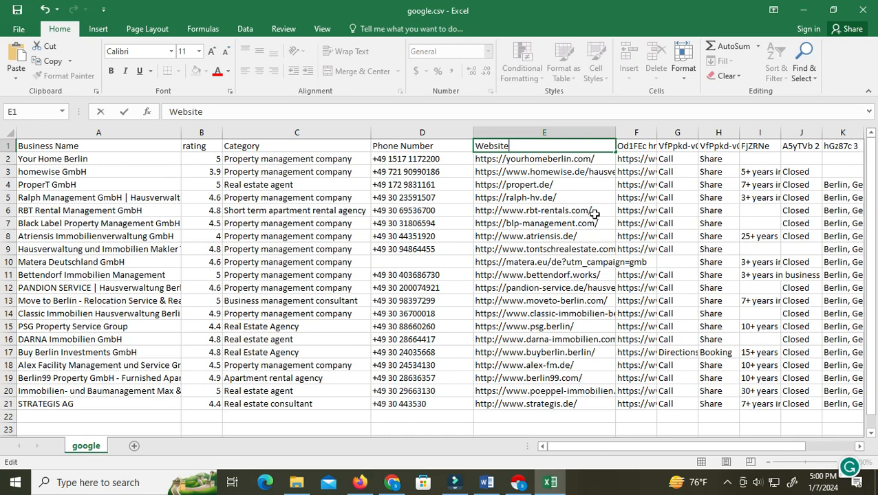
Delete the five columns between the Website column and the "Berlin, Germany" location column, and widen the location column
{"action": "left_click_drag", "start_coordinate": [616, 455], "coordinate": [664, 451]}
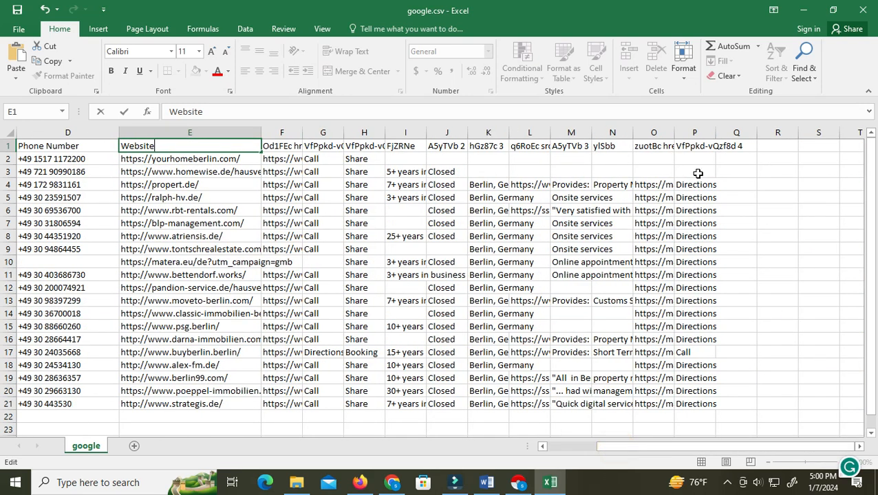
{"action": "left_click_drag", "start_coordinate": [288, 132], "coordinate": [422, 156]}
{"action": "right_click", "coordinate": [421, 155]}
{"action": "left_click", "coordinate": [427, 260]}
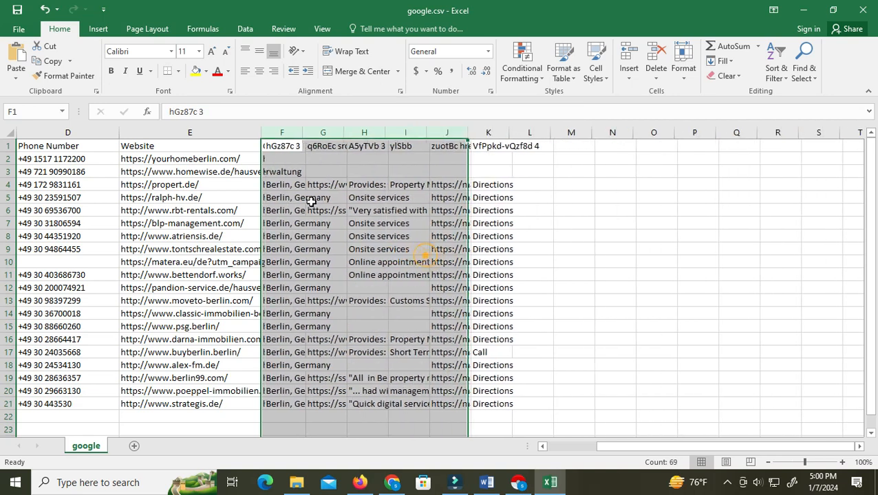
{"action": "left_click", "coordinate": [298, 188]}
{"action": "left_click_drag", "start_coordinate": [302, 132], "coordinate": [432, 155]}
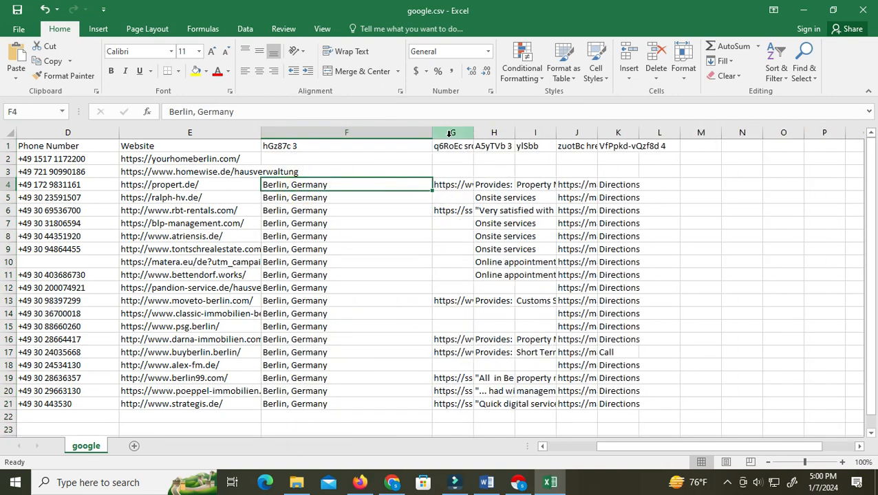
Delete all the leftover scraped columns after the "Berlin, Germany" location column, from column G onward
{"action": "left_click_drag", "start_coordinate": [454, 133], "coordinate": [652, 198]}
{"action": "right_click", "coordinate": [563, 207]}
{"action": "left_click", "coordinate": [604, 314]}
{"action": "left_click", "coordinate": [447, 211]}
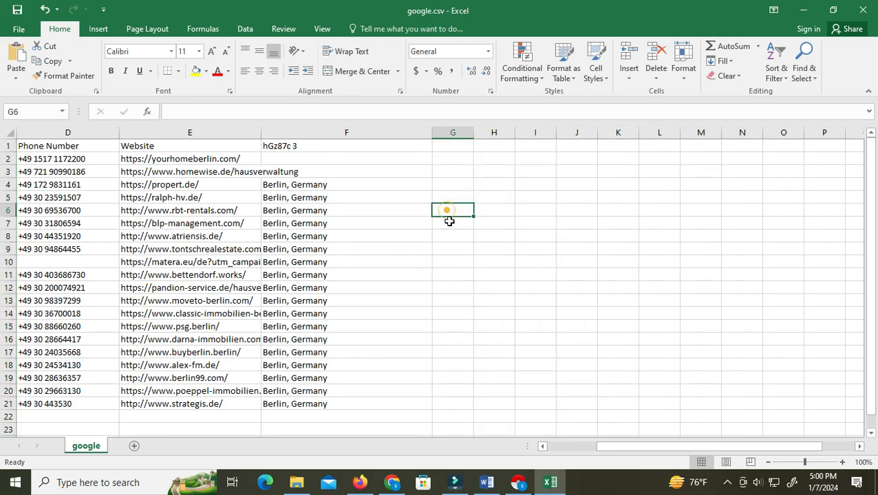
Add an "Email" header in G1, in the empty column after the location column
{"action": "left_click_drag", "start_coordinate": [617, 446], "coordinate": [662, 446]}
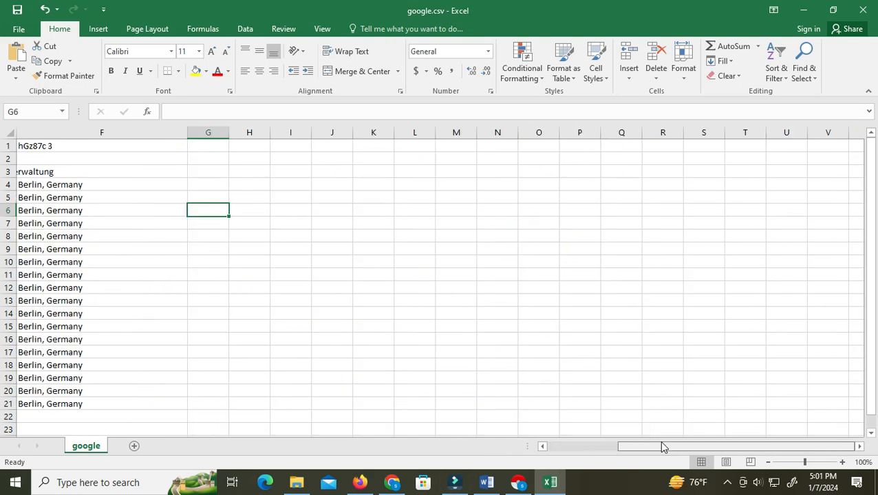
{"action": "left_click", "coordinate": [211, 149]}
{"action": "double_click", "coordinate": [212, 147]}
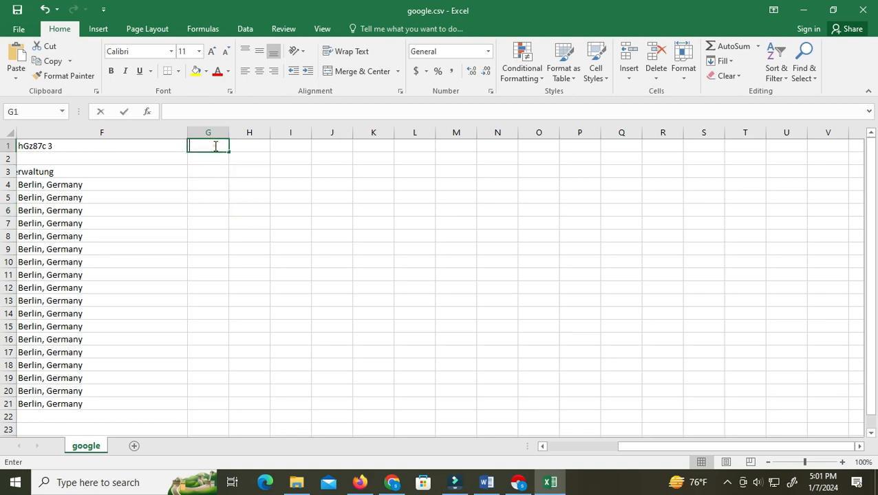
{"action": "left_click", "coordinate": [214, 146]}
{"action": "type", "text": "Email"}
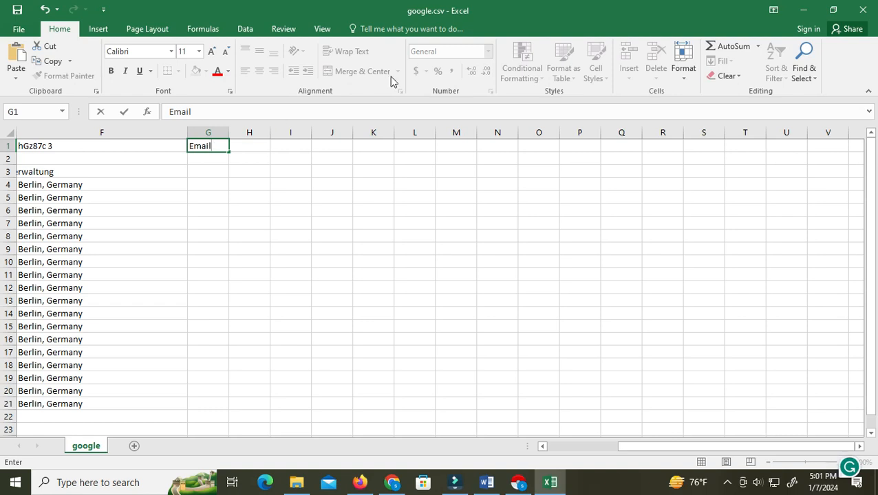
Copy the Your Home Berlin website address from E2 and open it in a new Chrome tab
{"action": "left_click_drag", "start_coordinate": [663, 451], "coordinate": [581, 454]}
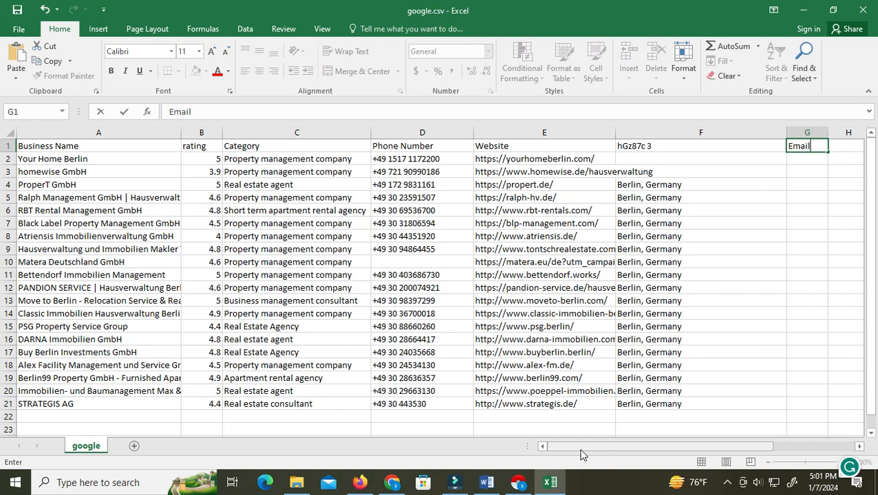
{"action": "mouse_move", "coordinate": [363, 488]}
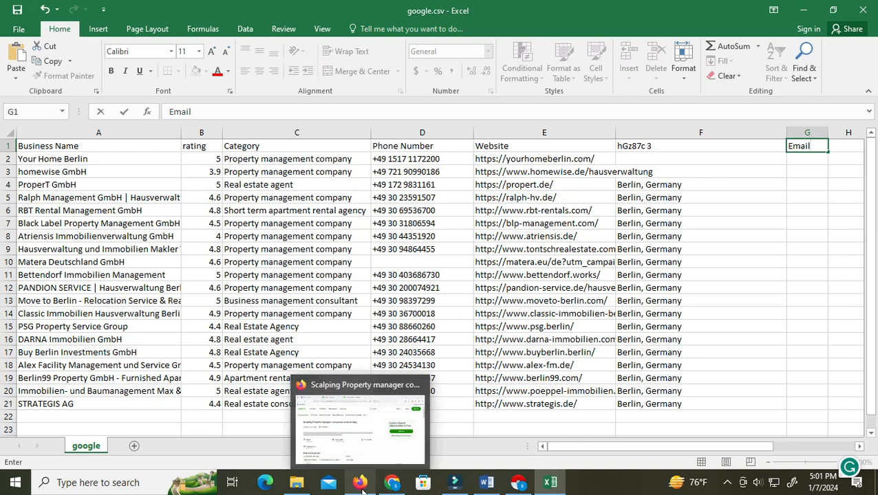
{"action": "left_click", "coordinate": [537, 159]}
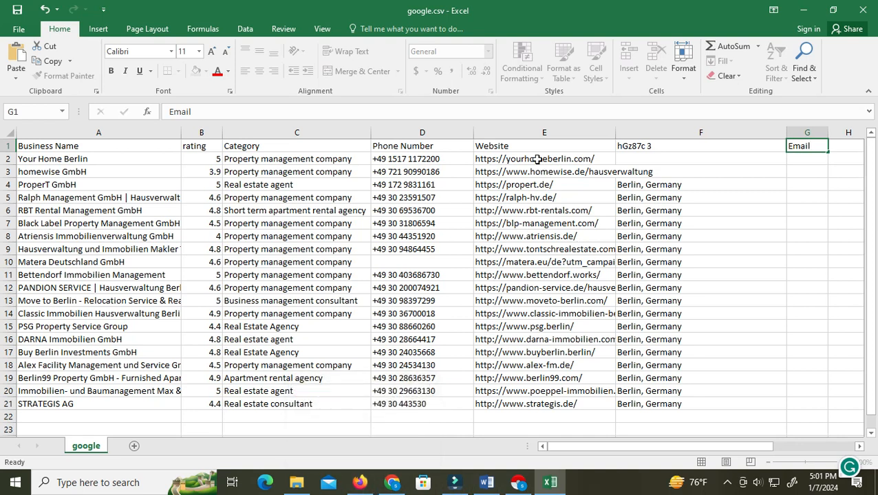
{"action": "right_click", "coordinate": [538, 159]}
{"action": "left_click", "coordinate": [543, 181]}
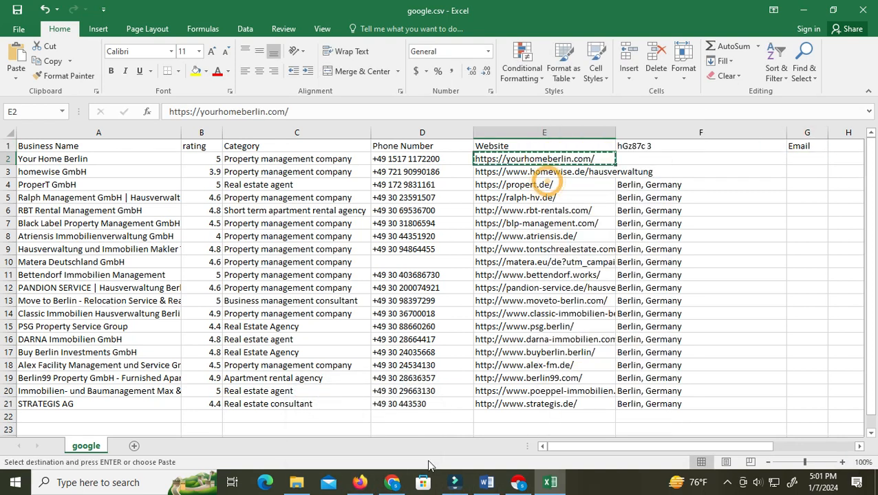
{"action": "left_click", "coordinate": [392, 483]}
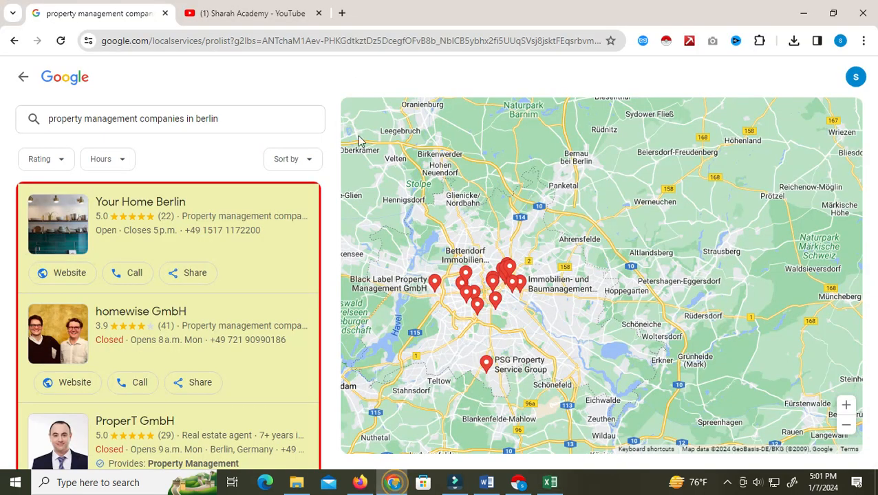
{"action": "left_click", "coordinate": [342, 14]}
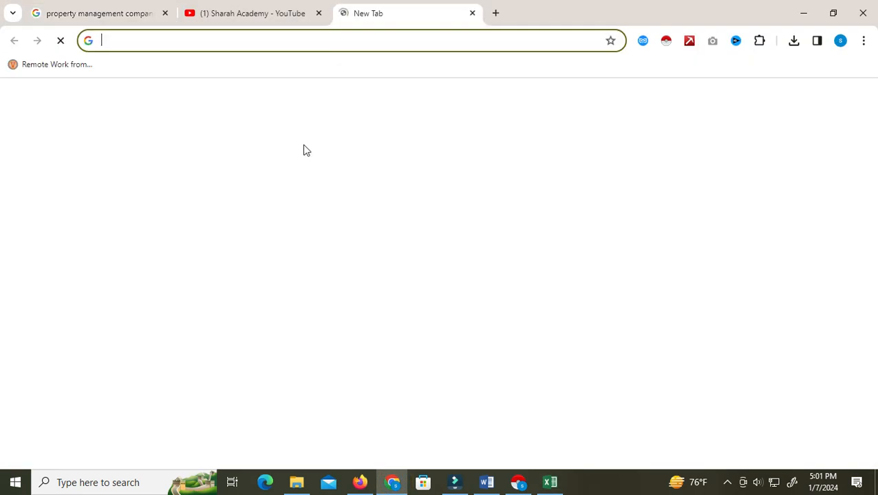
{"action": "right_click", "coordinate": [292, 43]}
{"action": "left_click", "coordinate": [385, 176]}
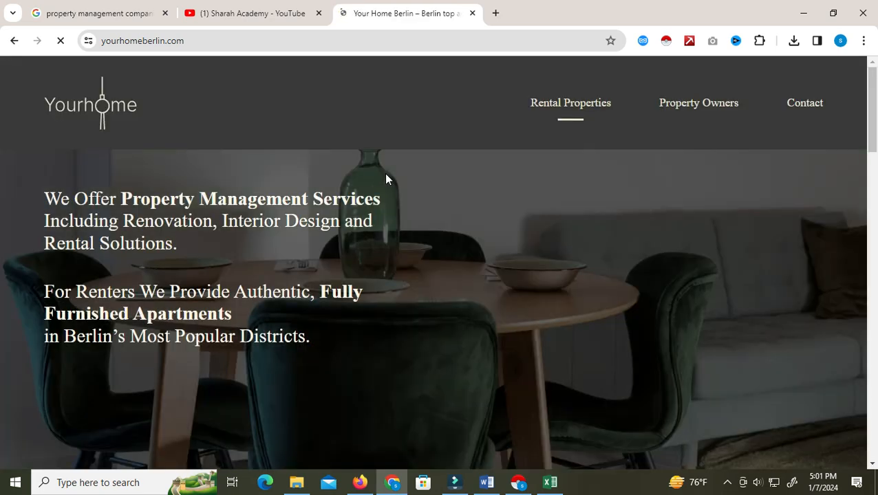
Open the Contact page of the Your Home Berlin website and copy the company's email address
{"action": "left_click", "coordinate": [811, 109]}
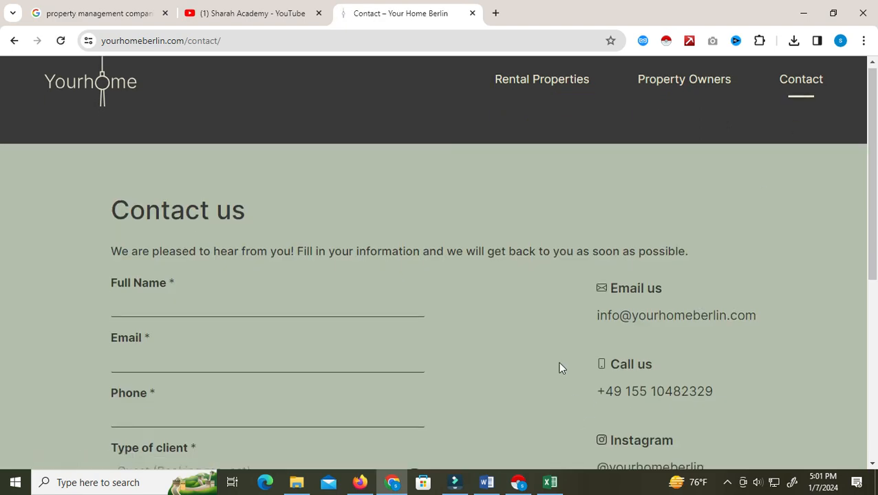
{"action": "scroll", "coordinate": [557, 362], "scroll_direction": "down", "scroll_amount": 1}
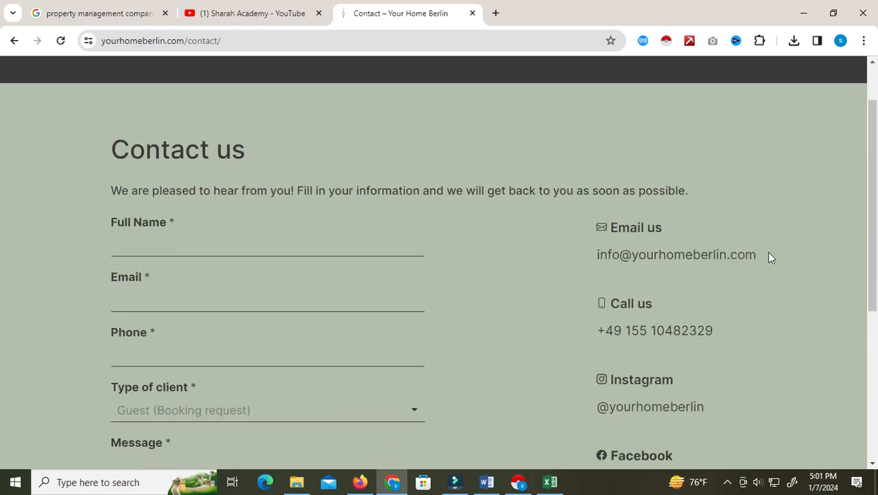
{"action": "left_click_drag", "start_coordinate": [755, 255], "coordinate": [598, 260]}
{"action": "right_click", "coordinate": [598, 259]}
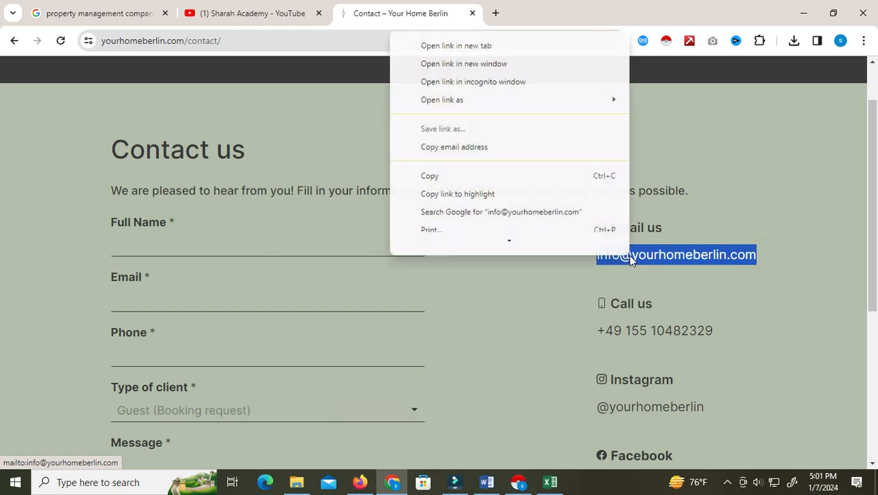
{"action": "left_click", "coordinate": [454, 145]}
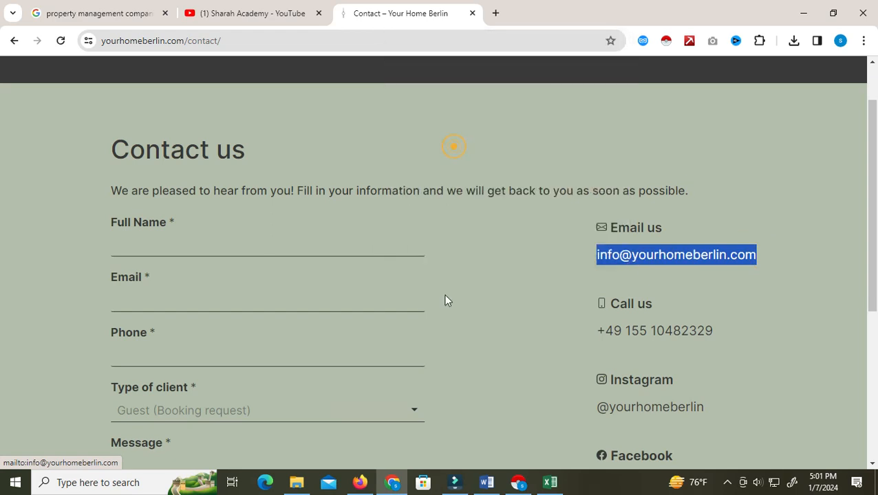
Switch back to the Excel sheet and paste the copied email address into G2 for Your Home Berlin
{"action": "left_click", "coordinate": [550, 482]}
{"action": "left_click", "coordinate": [805, 159]}
{"action": "right_click", "coordinate": [805, 158]}
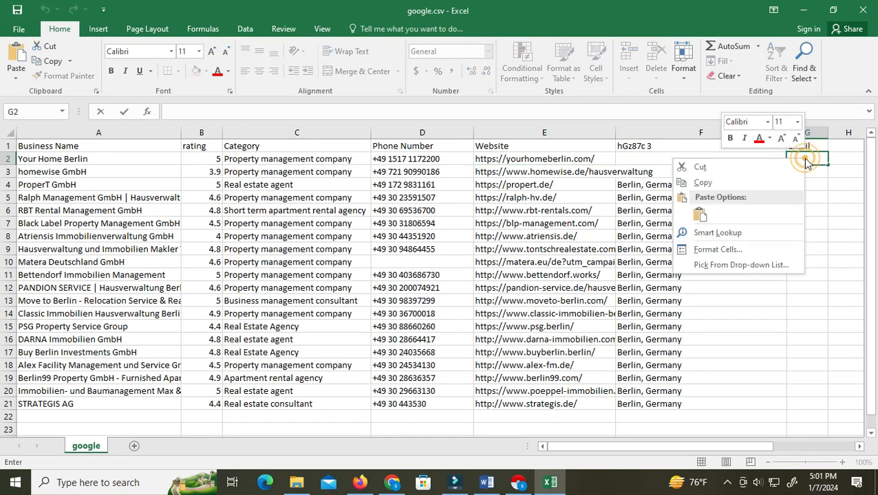
{"action": "left_click", "coordinate": [700, 216]}
Change the header of the location column in F1 to "City"
{"action": "left_click_drag", "start_coordinate": [675, 446], "coordinate": [728, 446]}
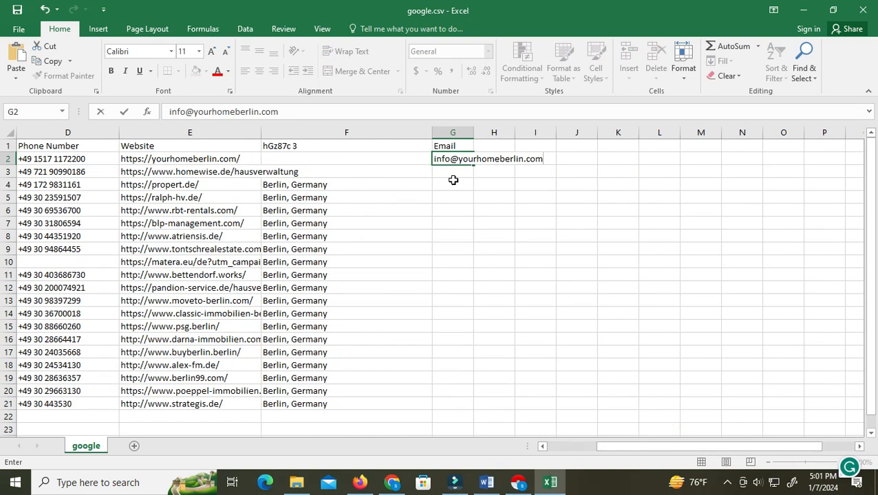
{"action": "double_click", "coordinate": [308, 146]}
{"action": "key", "text": "BackSpace"}
{"action": "key", "text": "BackSpace"}
{"action": "key", "text": "BackSpace"}
{"action": "key", "text": "BackSpace"}
{"action": "key", "text": "BackSpace"}
{"action": "key", "text": "BackSpace"}
{"action": "key", "text": "BackSpace"}
{"action": "key", "text": "BackSpace"}
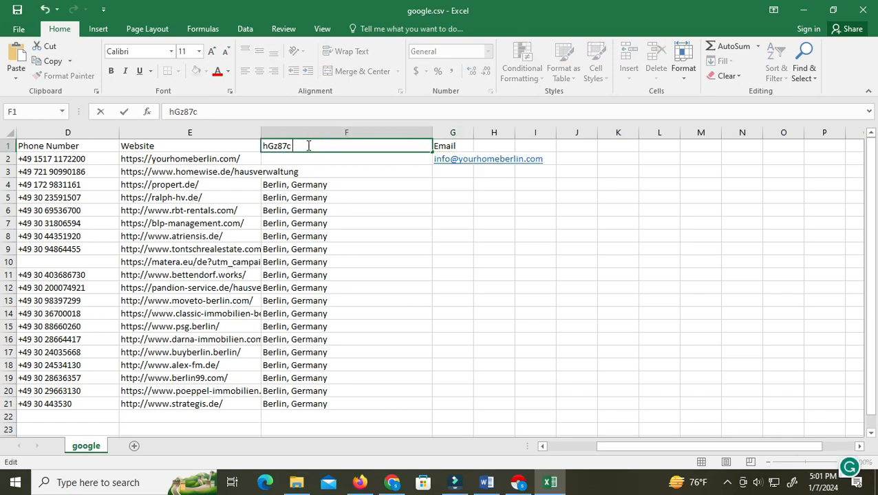
{"action": "type", "text": "City"}
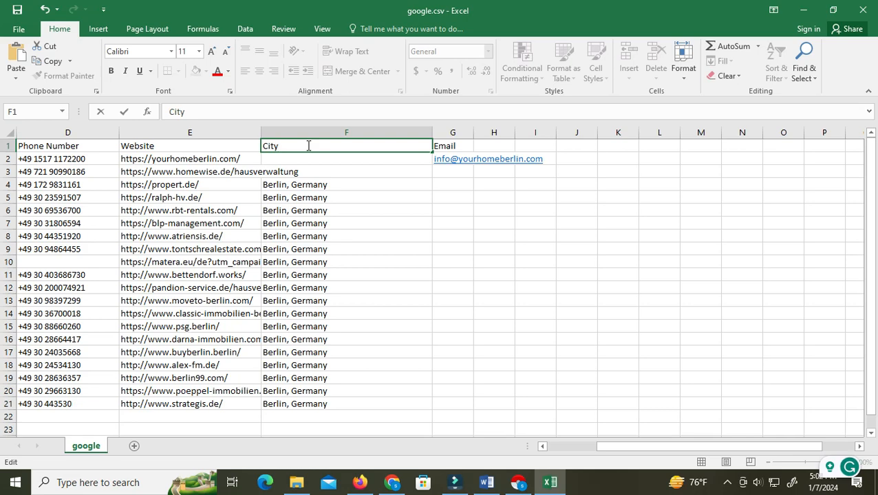
{"action": "left_click", "coordinate": [454, 198]}
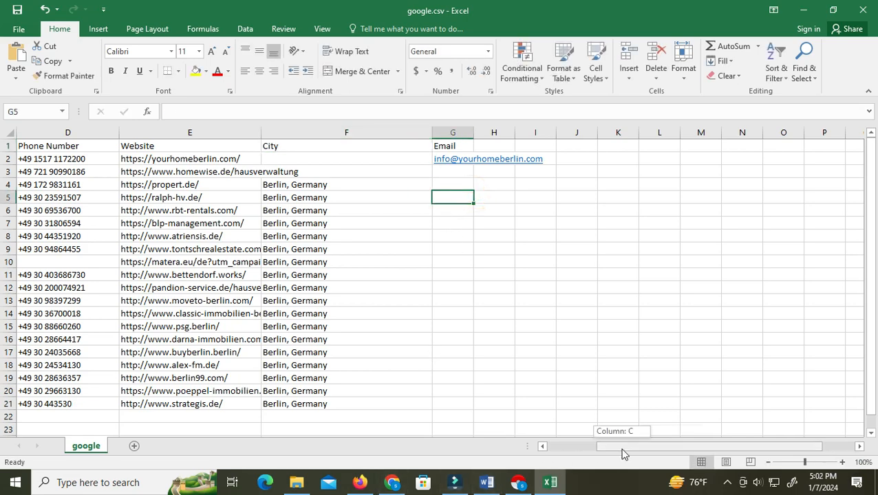
{"action": "left_click_drag", "start_coordinate": [624, 446], "coordinate": [571, 446]}
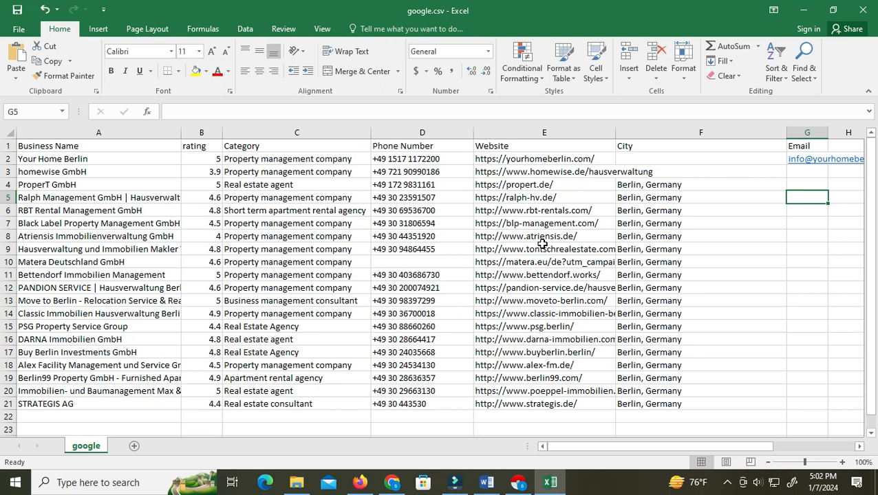
Compare the Your Home Berlin row with the client's requirements in the project requirements Word document
{"action": "left_click", "coordinate": [9, 159]}
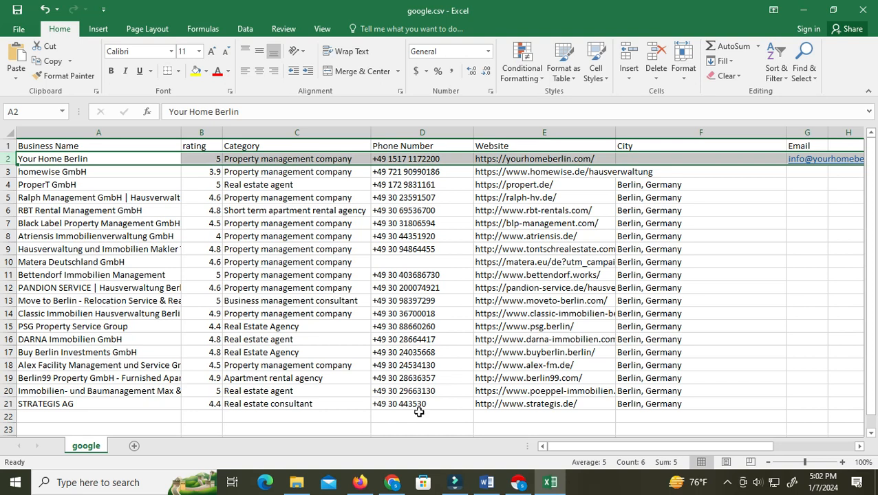
{"action": "left_click", "coordinate": [487, 482]}
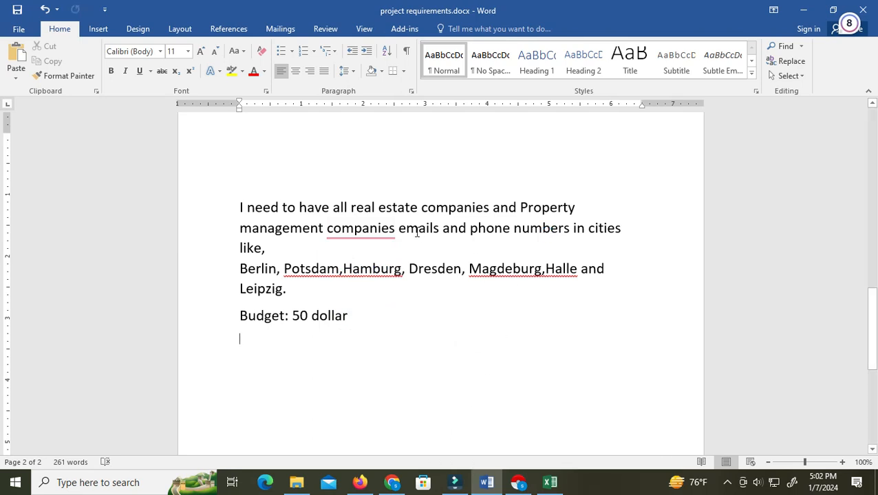
{"action": "left_click", "coordinate": [550, 482]}
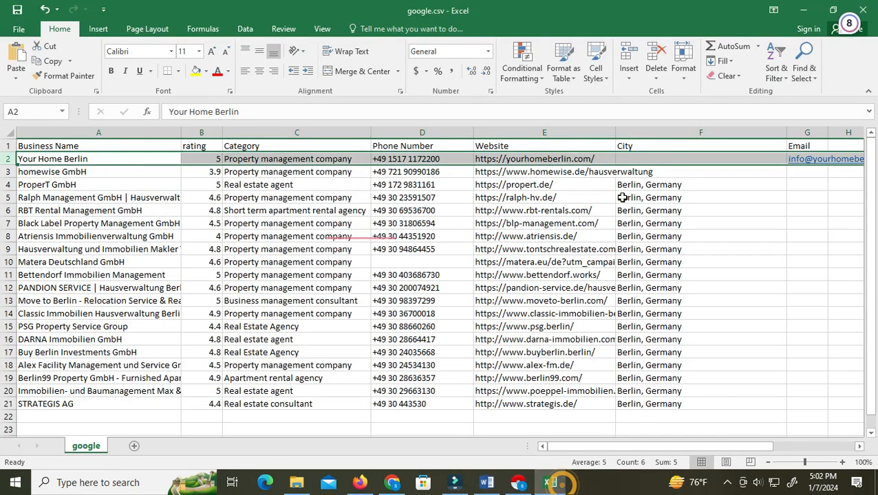
{"action": "left_click", "coordinate": [717, 195]}
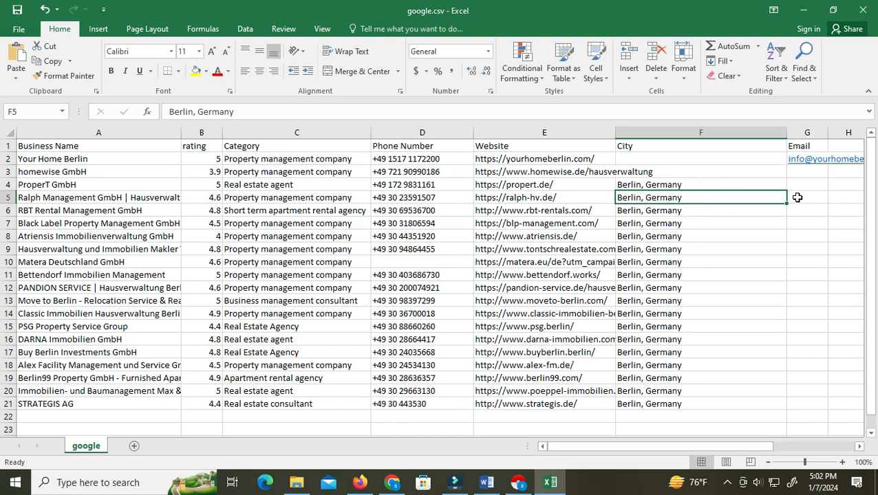
{"action": "left_click", "coordinate": [75, 161]}
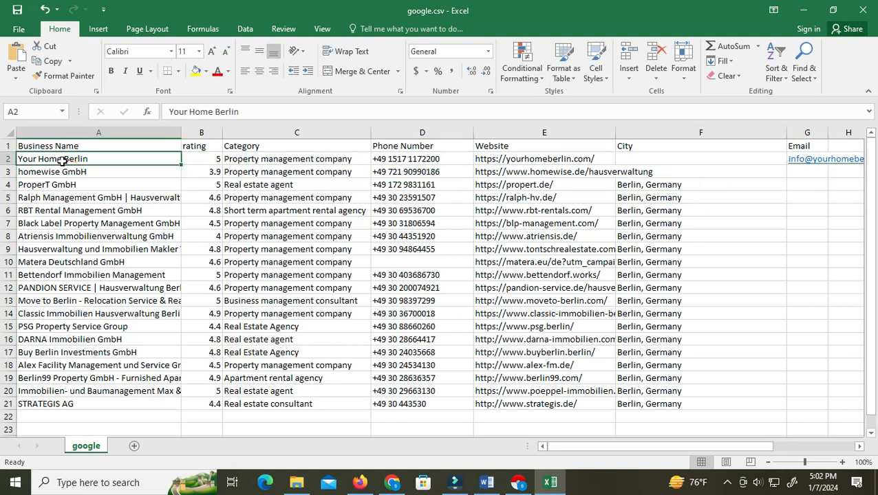
{"action": "key", "text": "shift+space"}
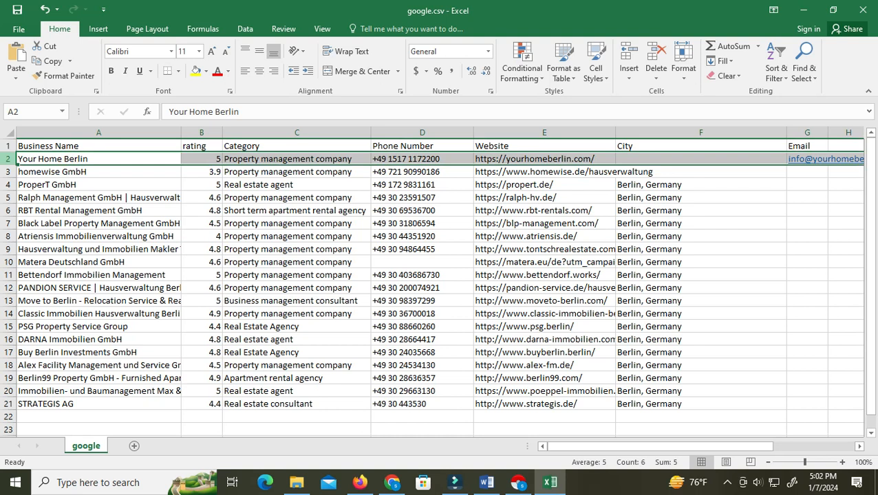
Examine the Matera Deutschland GmbH row for missing contact details, including its phone and email cells, and review the end of the list
{"action": "left_click", "coordinate": [409, 263]}
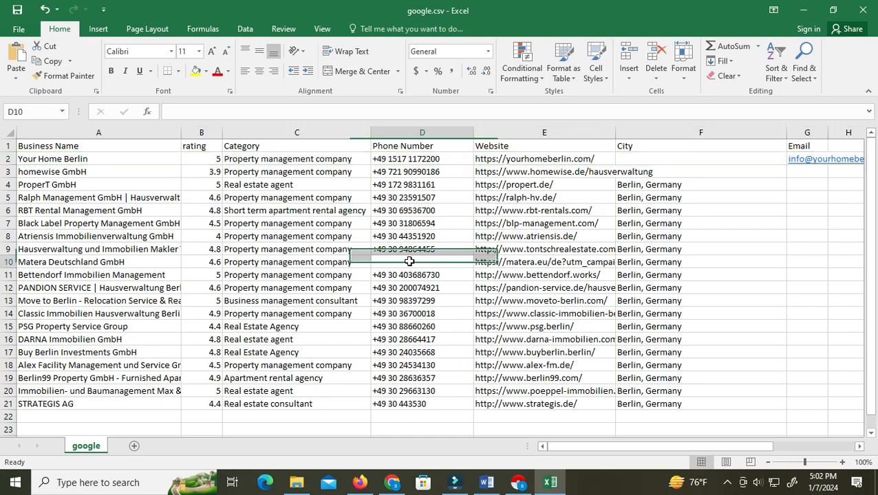
{"action": "left_click", "coordinate": [45, 262]}
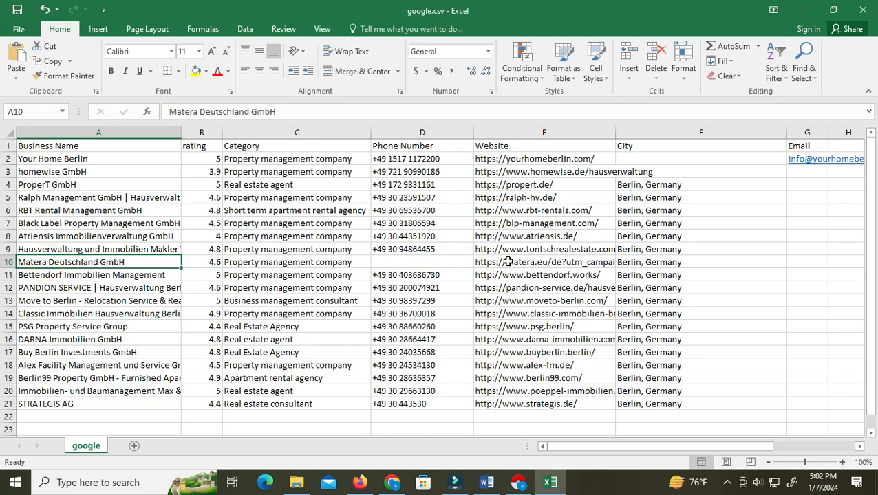
{"action": "left_click", "coordinate": [393, 262]}
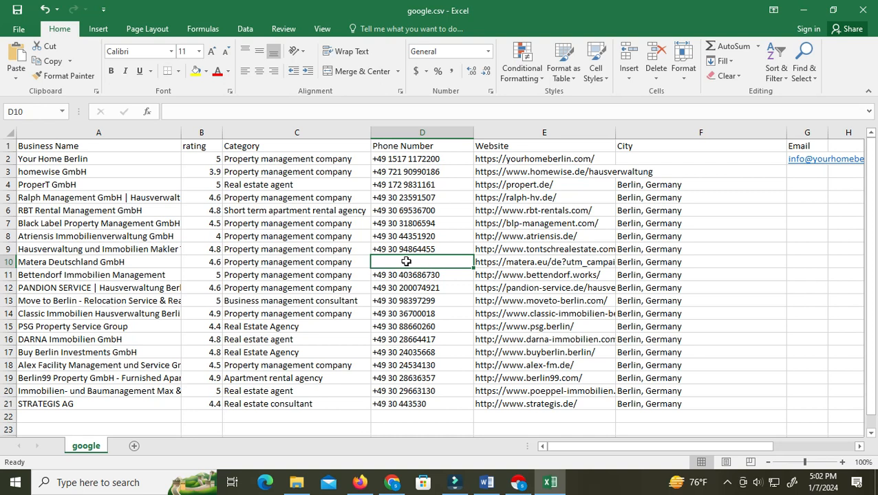
{"action": "left_click", "coordinate": [4, 262]}
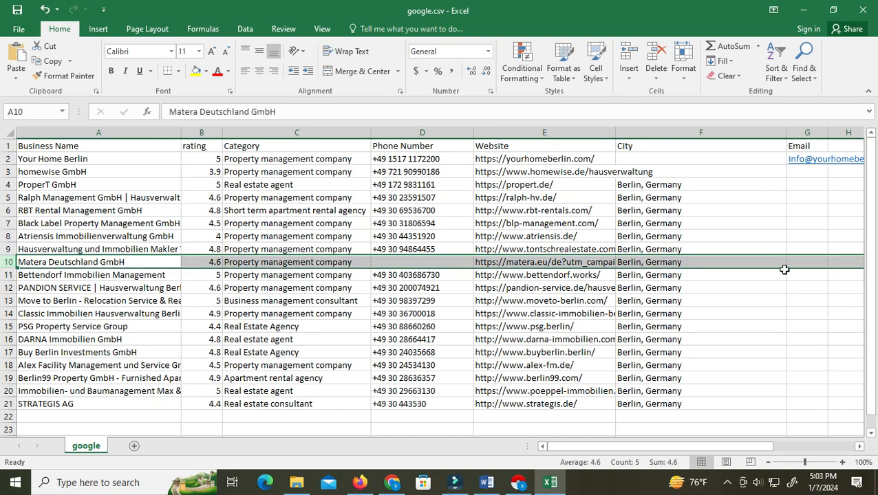
{"action": "left_click", "coordinate": [811, 262]}
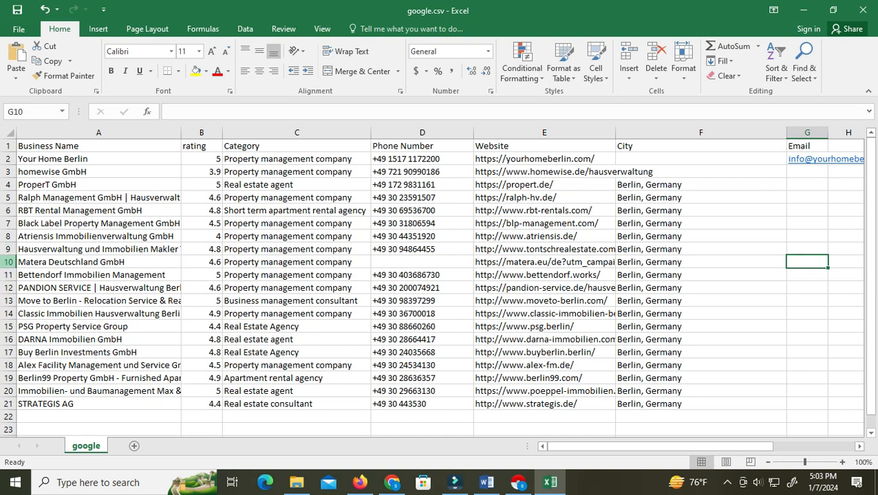
{"action": "left_click", "coordinate": [10, 262]}
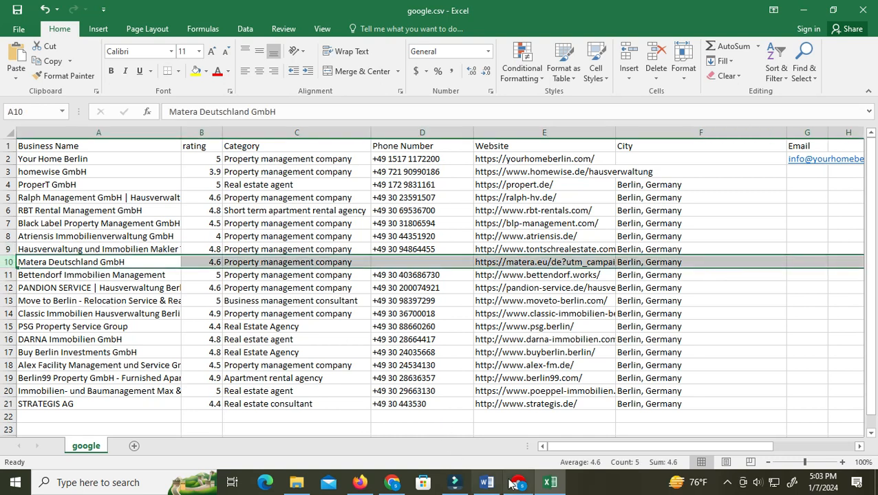
{"action": "left_click", "coordinate": [110, 427]}
{"action": "scroll", "coordinate": [117, 413], "scroll_direction": "down", "scroll_amount": 2}
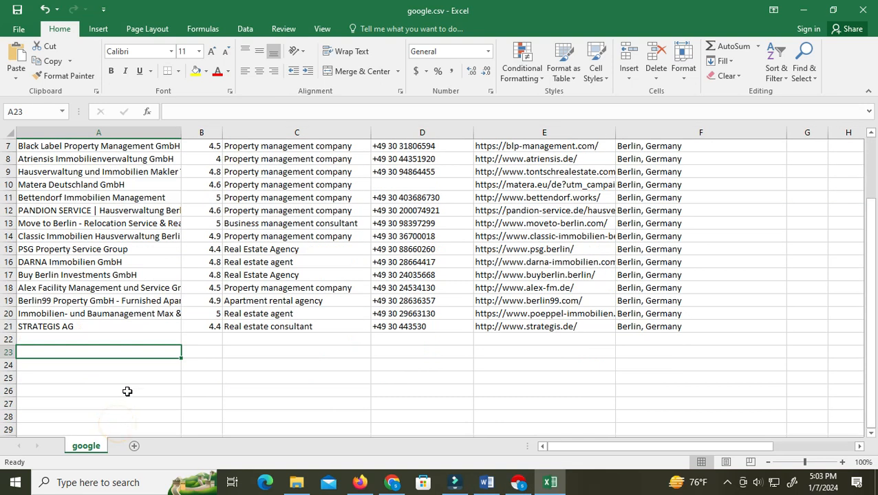
Close the old Instant Data Scraper window and open the next page of Google's Berlin property management results in Chrome
{"action": "left_click", "coordinate": [527, 484]}
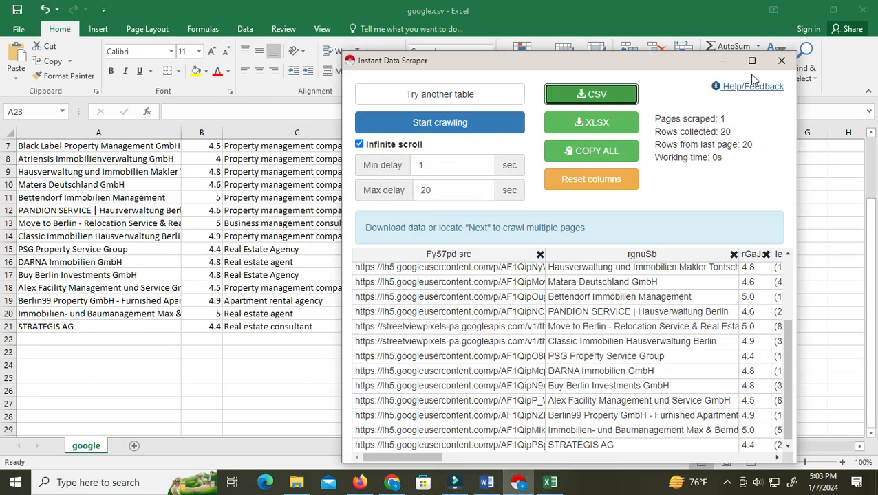
{"action": "left_click", "coordinate": [780, 56]}
{"action": "left_click", "coordinate": [392, 482]}
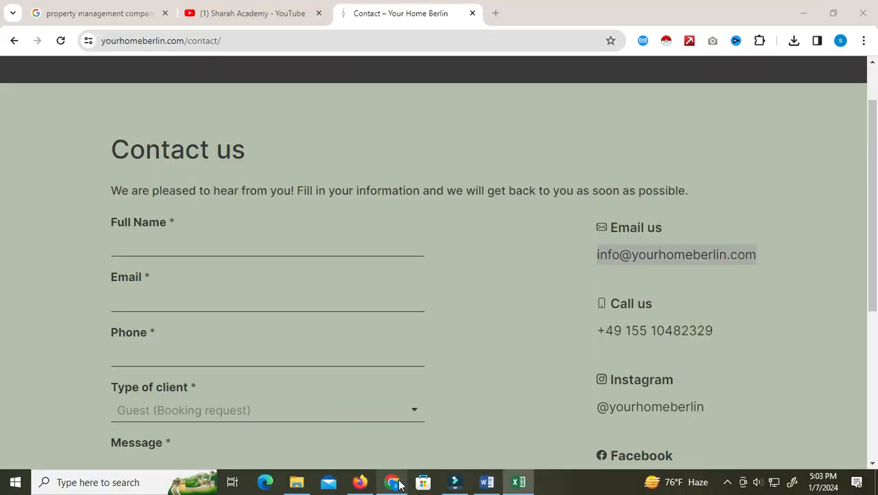
{"action": "left_click", "coordinate": [134, 14]}
{"action": "scroll", "coordinate": [219, 344], "scroll_direction": "down", "scroll_amount": 15}
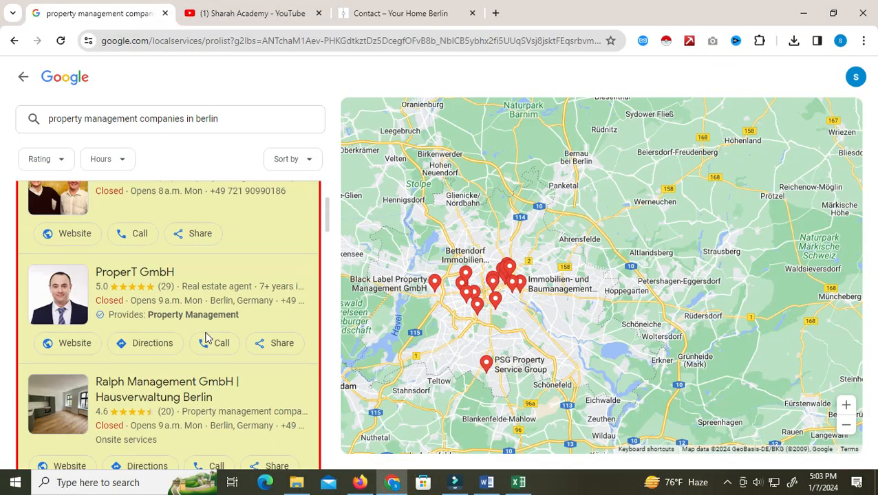
{"action": "scroll", "coordinate": [213, 412], "scroll_direction": "down", "scroll_amount": 10}
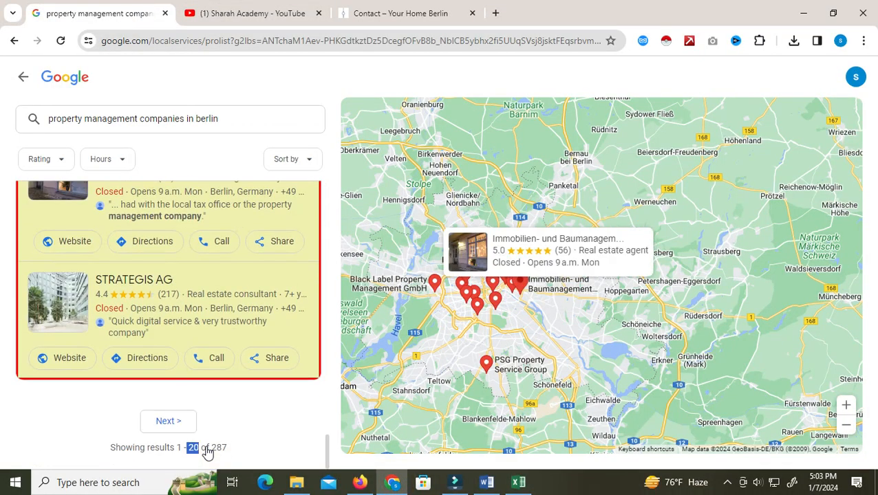
{"action": "left_click", "coordinate": [174, 418]}
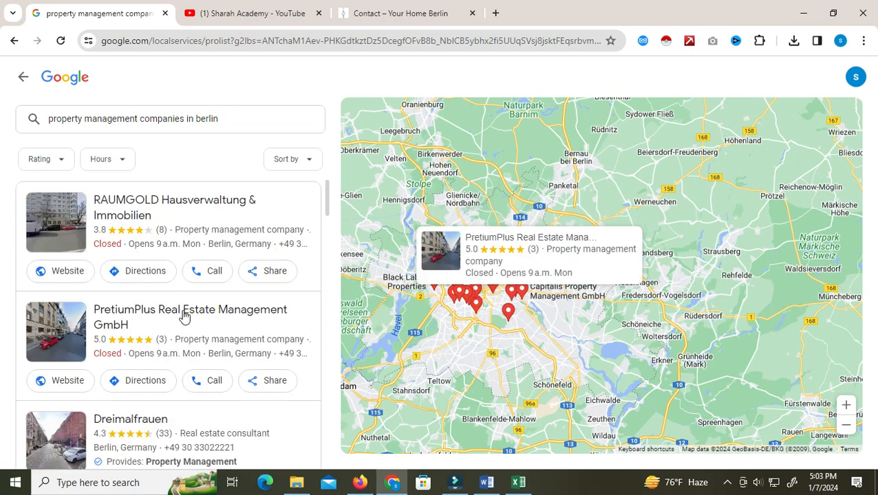
Run Instant Data Scraper on the new results page and maximize its window
{"action": "left_click", "coordinate": [667, 42]}
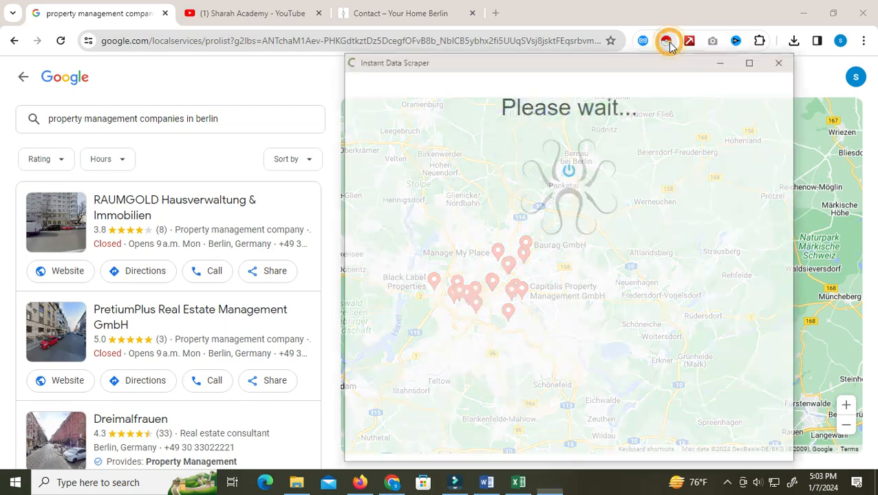
{"action": "scroll", "coordinate": [449, 440], "scroll_direction": "down", "scroll_amount": 3}
{"action": "scroll", "coordinate": [449, 440], "scroll_direction": "up", "scroll_amount": 3}
{"action": "left_click", "coordinate": [752, 61]}
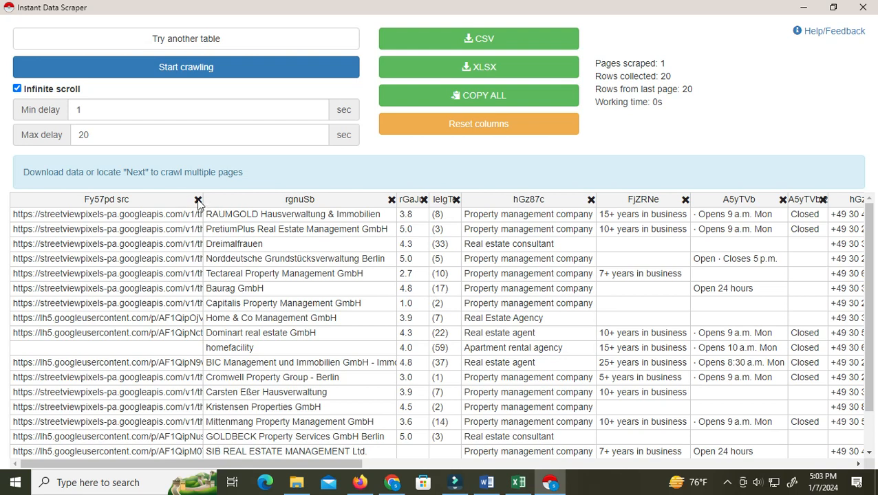
Remove the image link, review count, years in business, opening hours, open status and "Website" label columns from the scraped table
{"action": "left_click", "coordinate": [198, 201]}
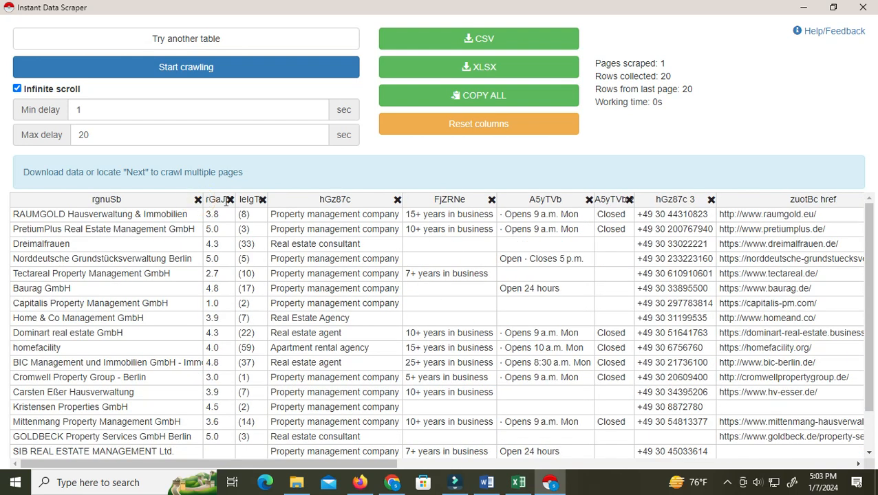
{"action": "left_click", "coordinate": [262, 200]}
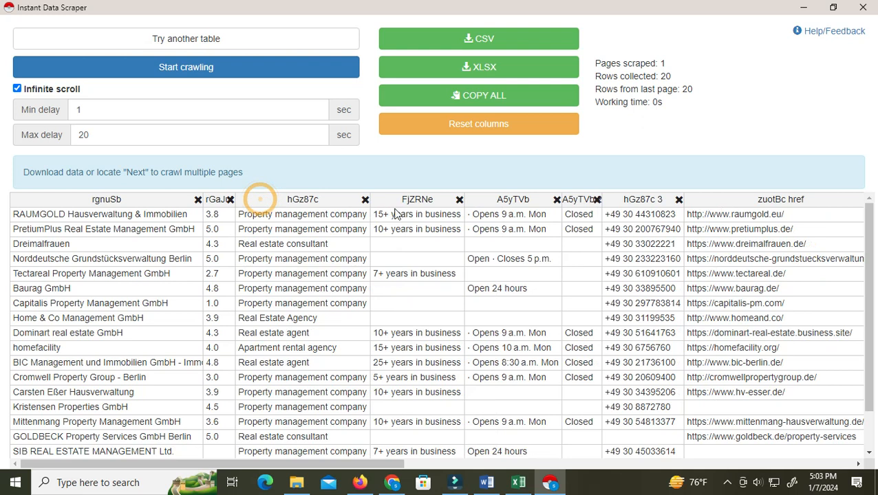
{"action": "left_click", "coordinate": [459, 200]}
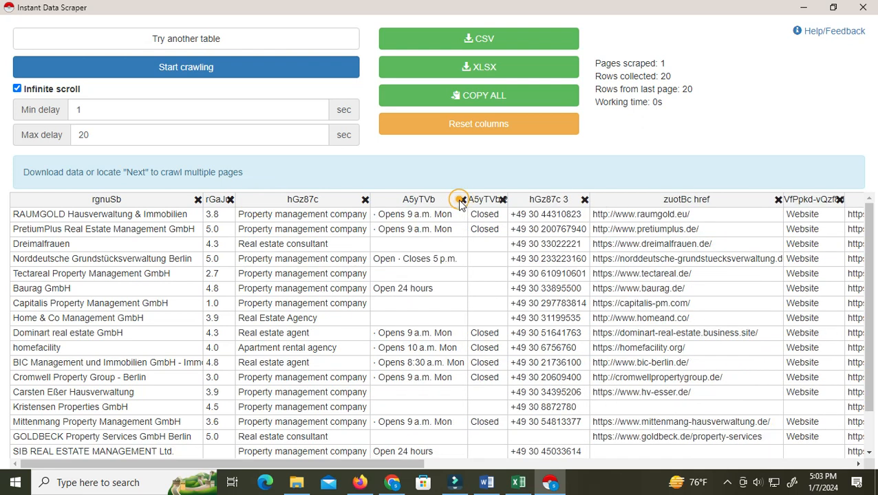
{"action": "left_click", "coordinate": [459, 200]}
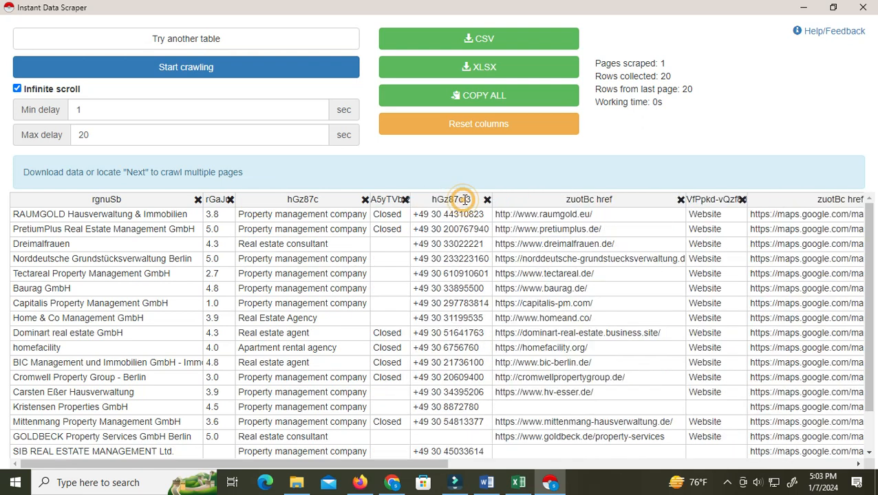
{"action": "left_click", "coordinate": [406, 200]}
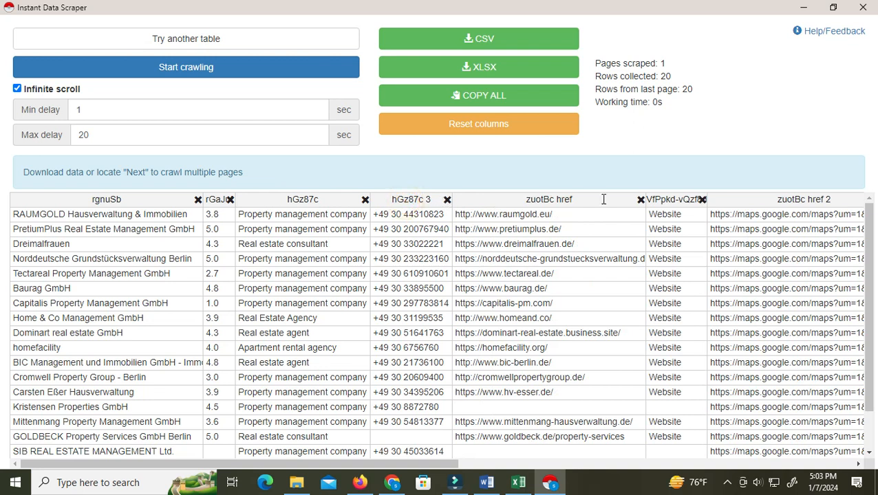
{"action": "left_click", "coordinate": [702, 200]}
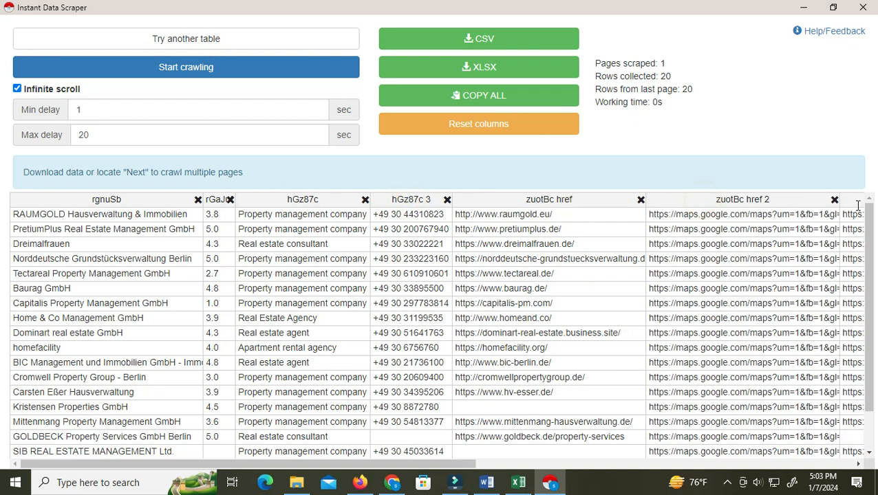
Remove the map link, icon, service and other extra columns, keeping only business name, rating, category, phone number and website
{"action": "left_click", "coordinate": [834, 200]}
{"action": "left_click_drag", "start_coordinate": [523, 466], "coordinate": [620, 466]}
{"action": "left_click", "coordinate": [592, 199]}
{"action": "left_click", "coordinate": [595, 200]}
{"action": "left_click", "coordinate": [554, 200]}
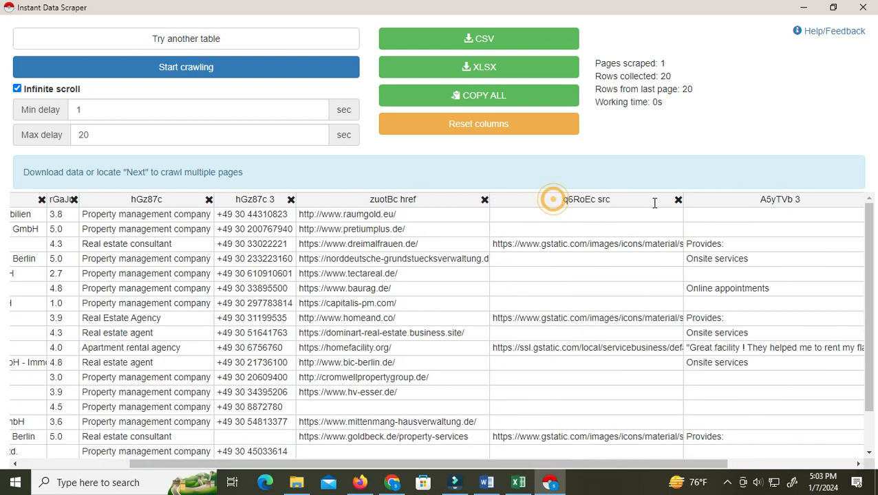
{"action": "left_click", "coordinate": [678, 200]}
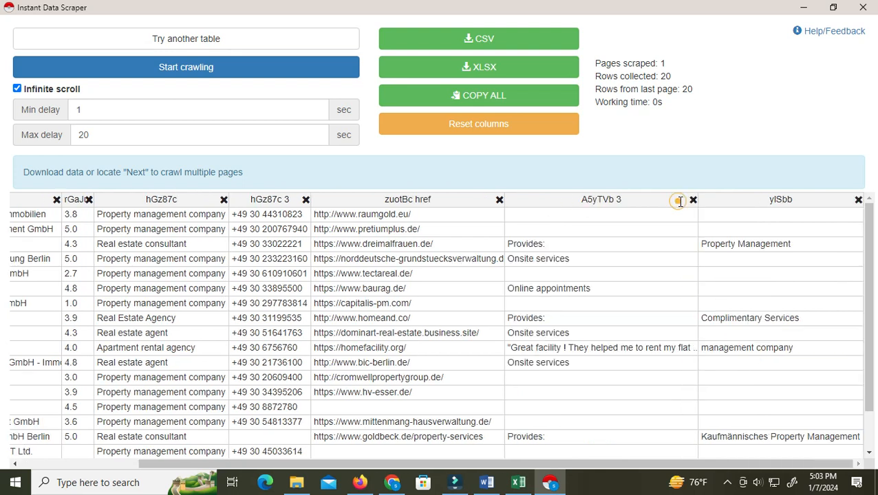
{"action": "left_click_drag", "start_coordinate": [567, 466], "coordinate": [653, 469]}
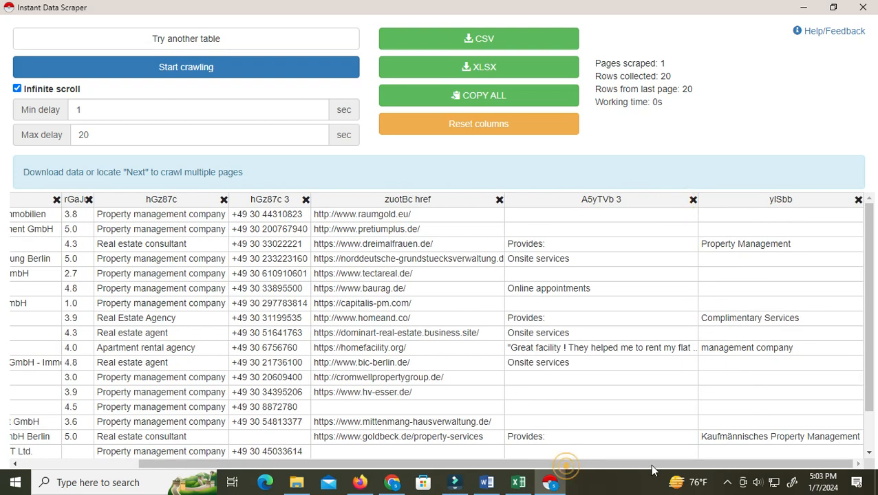
{"action": "left_click", "coordinate": [858, 201]}
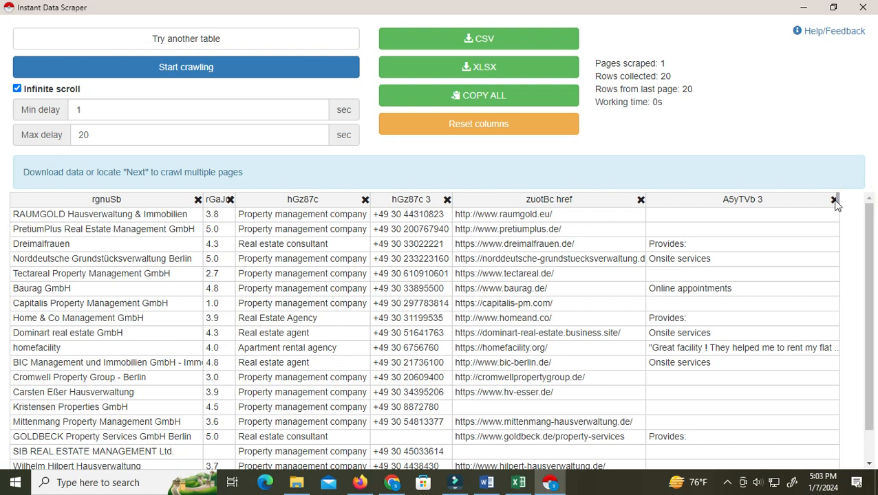
{"action": "left_click", "coordinate": [832, 200]}
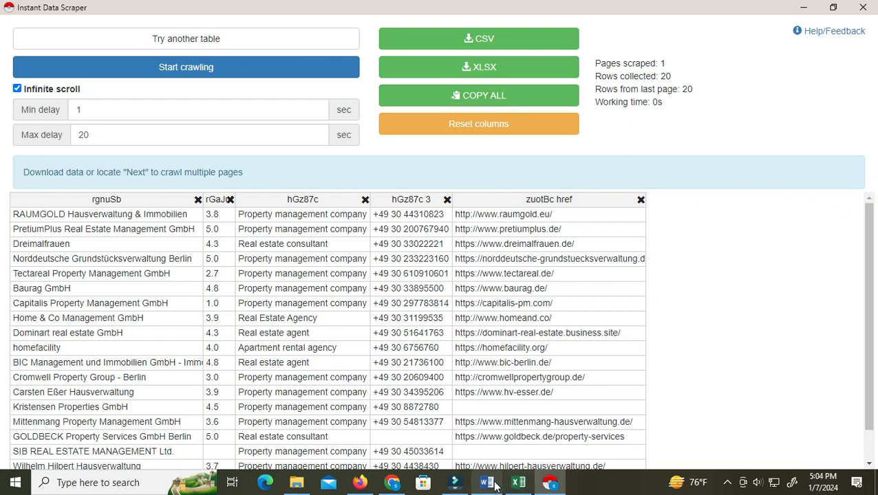
Copy all the scraped rows and paste them into the Excel list starting at cell A22
{"action": "scroll", "coordinate": [539, 435], "scroll_direction": "down", "scroll_amount": 2}
{"action": "scroll", "coordinate": [502, 454], "scroll_direction": "up", "scroll_amount": 1}
{"action": "scroll", "coordinate": [227, 399], "scroll_direction": "down", "scroll_amount": 1}
{"action": "scroll", "coordinate": [101, 352], "scroll_direction": "up", "scroll_amount": 1}
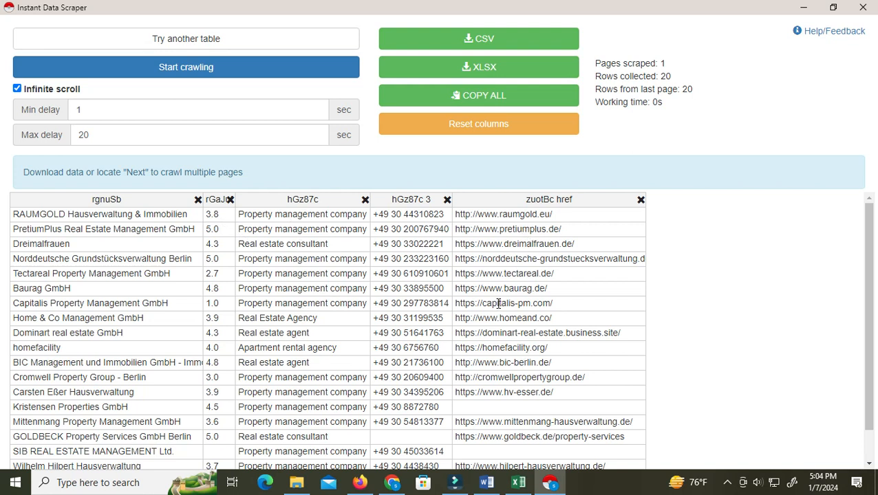
{"action": "left_click", "coordinate": [486, 98]}
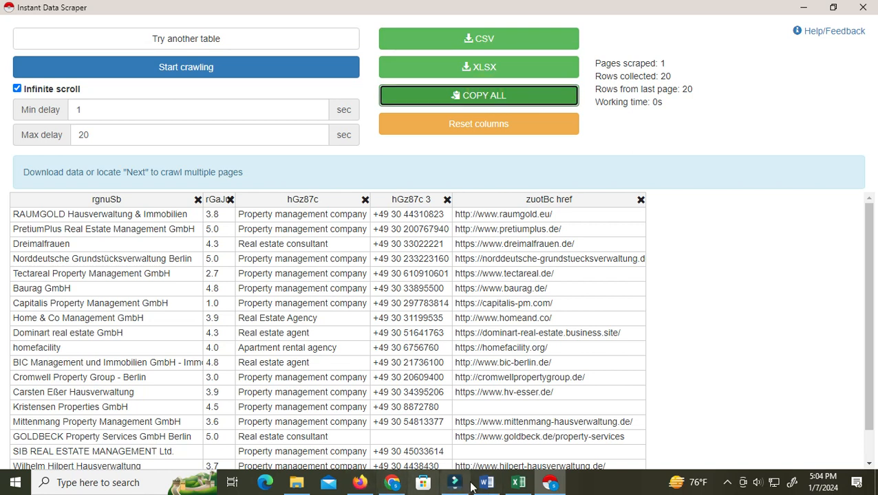
{"action": "left_click", "coordinate": [518, 482]}
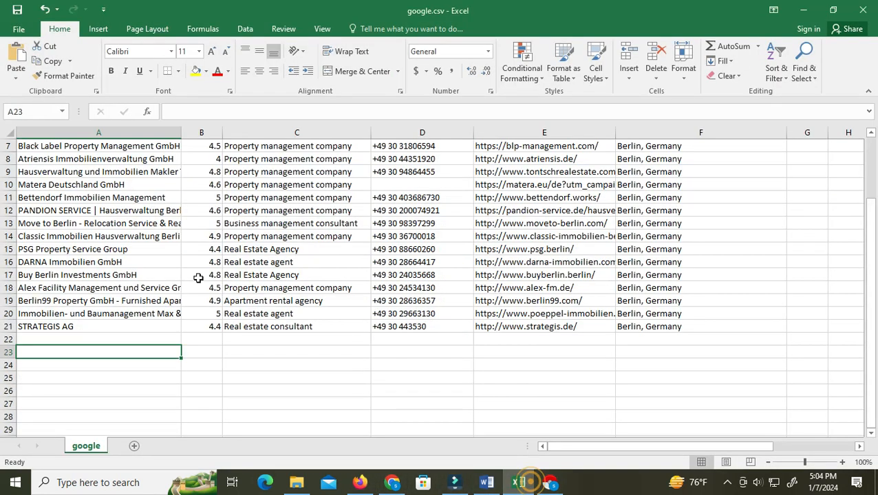
{"action": "left_click", "coordinate": [40, 337]}
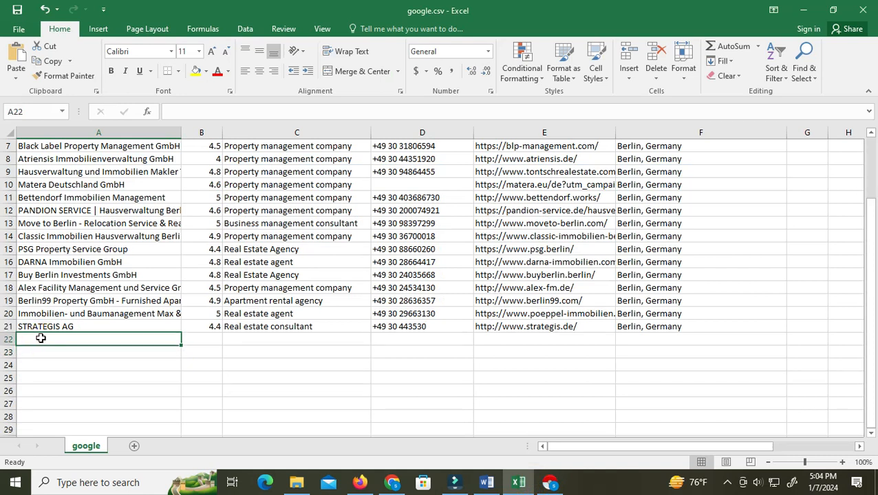
{"action": "key", "text": "ctrl+v"}
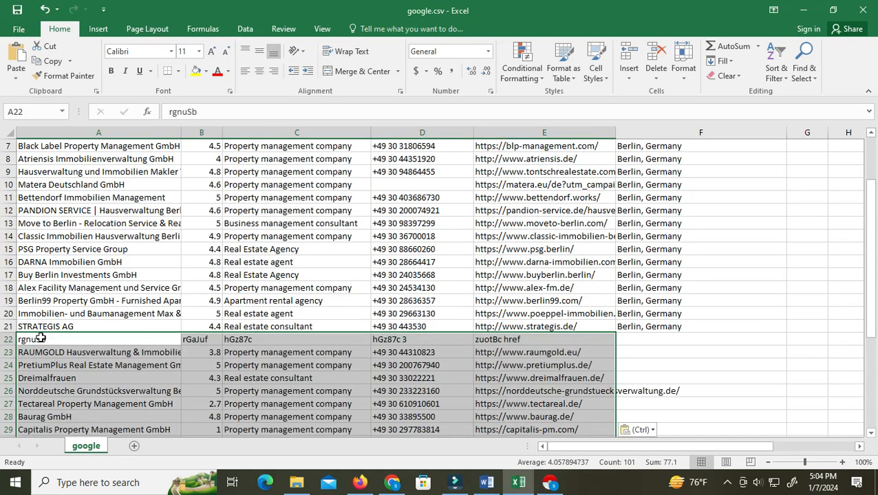
Delete row 22 with the pasted scraper column headings
{"action": "left_click", "coordinate": [527, 391]}
{"action": "scroll", "coordinate": [276, 364], "scroll_direction": "down", "scroll_amount": 1}
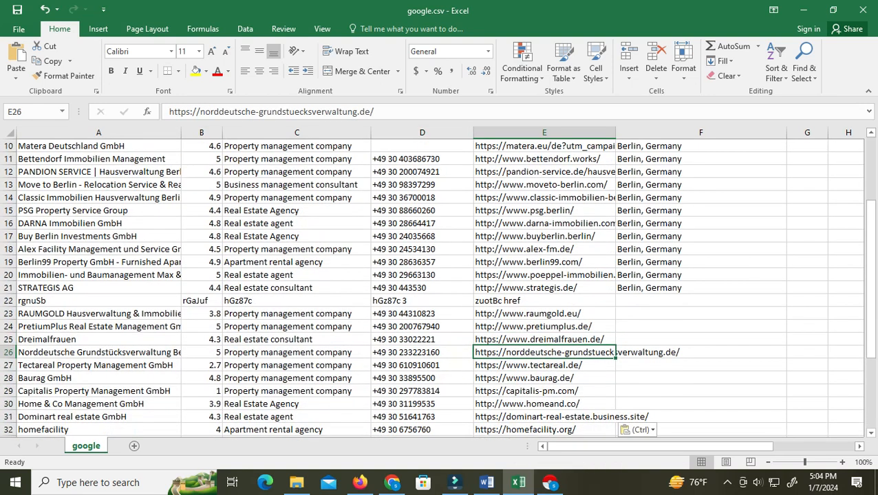
{"action": "left_click", "coordinate": [8, 300]}
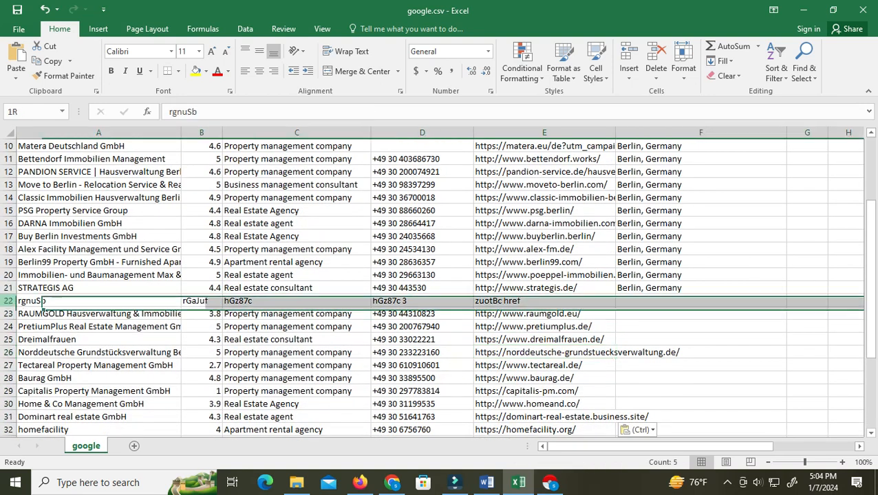
{"action": "right_click", "coordinate": [8, 301]}
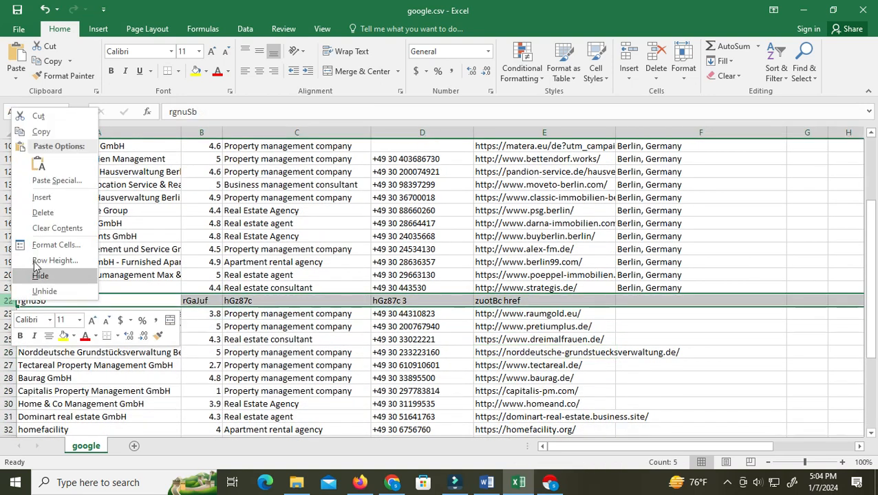
{"action": "left_click", "coordinate": [41, 211]}
{"action": "left_click", "coordinate": [400, 328]}
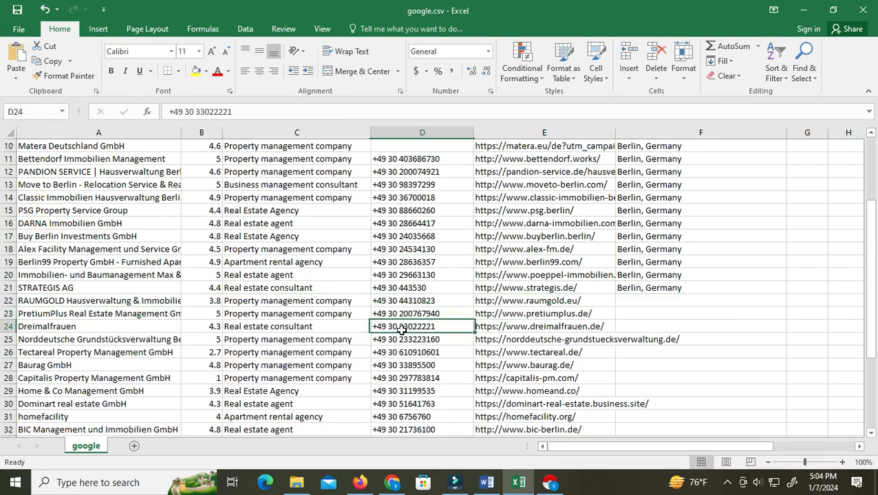
Review the combined company list from the heading row to the last pasted entry
{"action": "scroll", "coordinate": [403, 351], "scroll_direction": "down", "scroll_amount": 7}
{"action": "scroll", "coordinate": [403, 369], "scroll_direction": "up", "scroll_amount": 10}
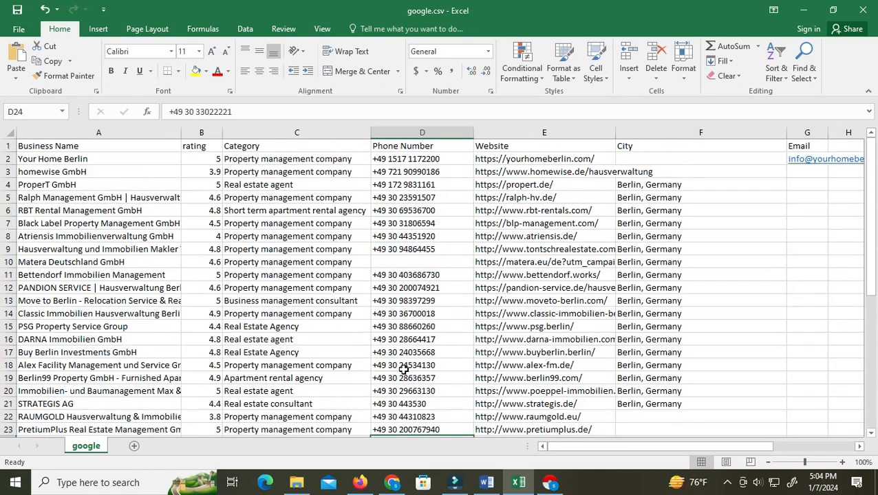
{"action": "scroll", "coordinate": [404, 370], "scroll_direction": "down", "scroll_amount": 7}
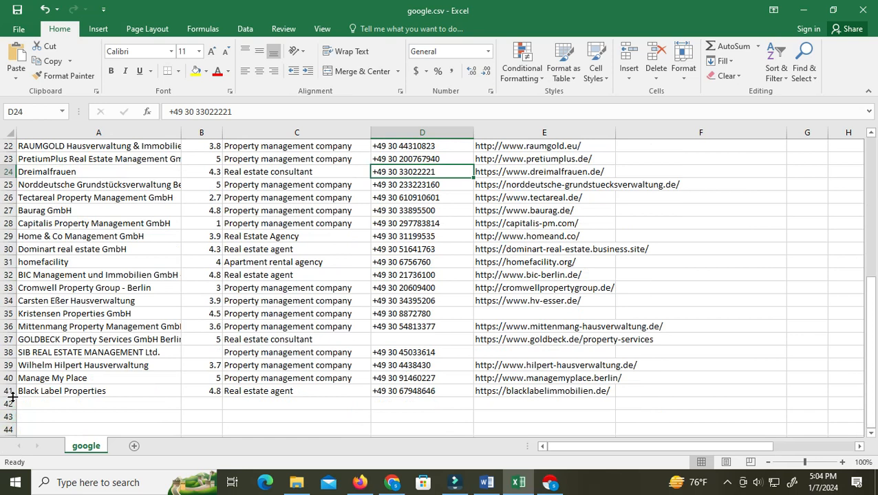
{"action": "scroll", "coordinate": [139, 358], "scroll_direction": "up", "scroll_amount": 7}
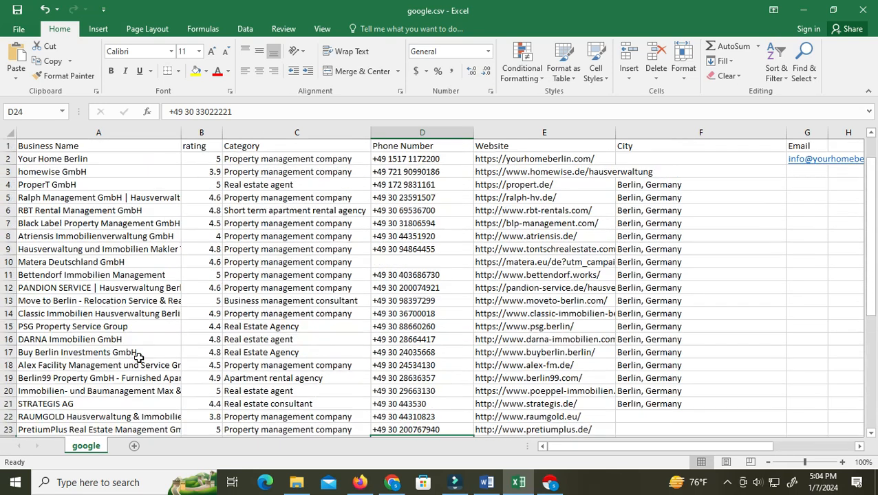
{"action": "left_click", "coordinate": [9, 146]}
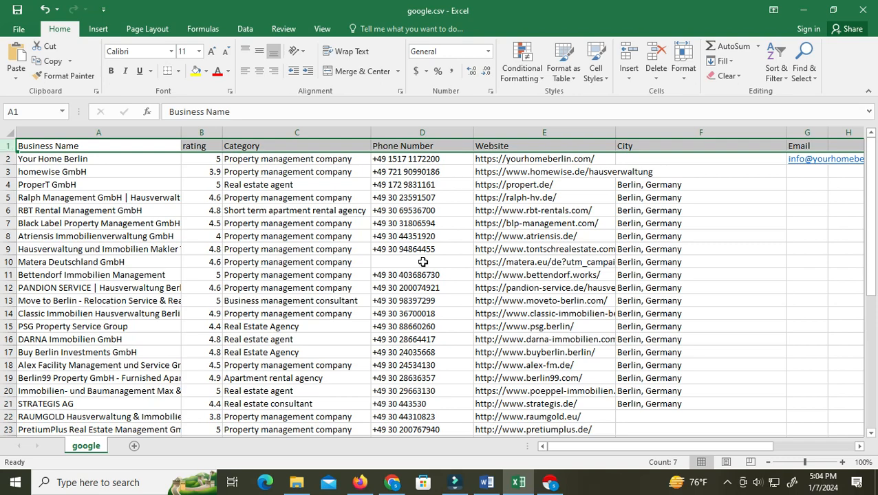
{"action": "scroll", "coordinate": [406, 332], "scroll_direction": "down", "scroll_amount": 10}
{"action": "scroll", "coordinate": [381, 339], "scroll_direction": "up", "scroll_amount": 4}
{"action": "scroll", "coordinate": [381, 339], "scroll_direction": "up", "scroll_amount": 6}
{"action": "scroll", "coordinate": [399, 364], "scroll_direction": "down", "scroll_amount": 5}
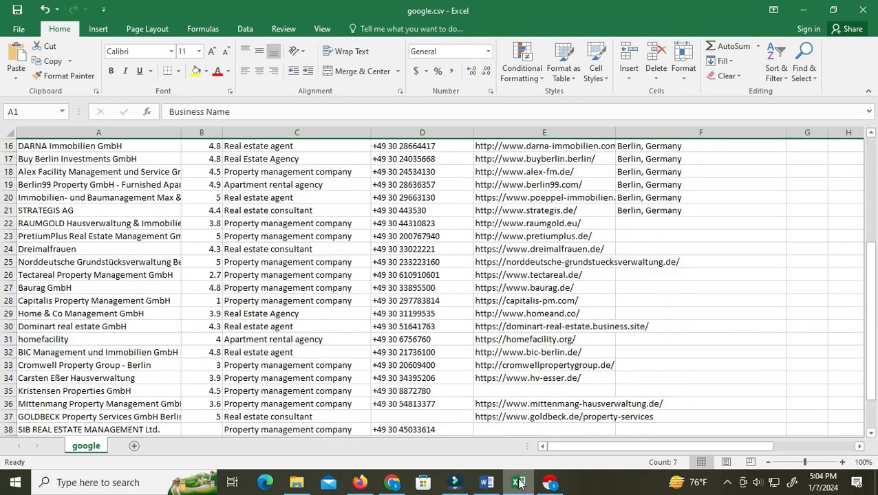
Switch to Chrome, close the finished Instant Data Scraper window and open the next page of Berlin property management results
{"action": "mouse_move", "coordinate": [392, 482]}
{"action": "left_click", "coordinate": [288, 375]}
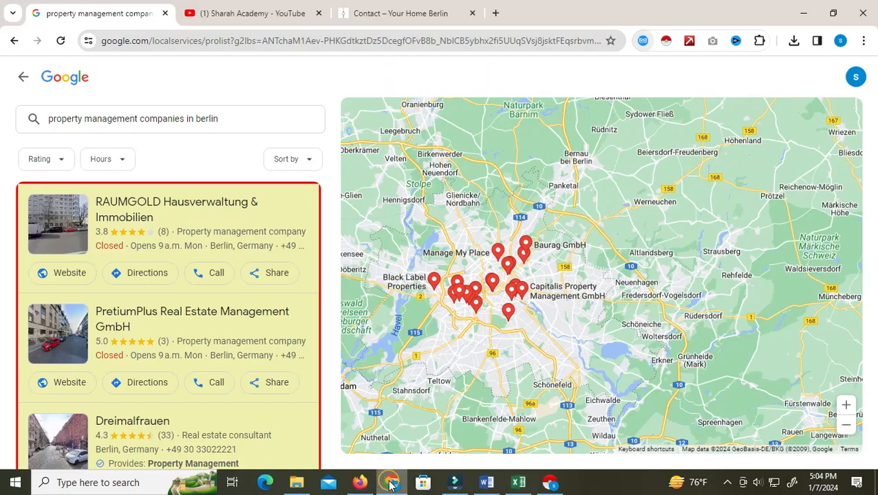
{"action": "scroll", "coordinate": [282, 375], "scroll_direction": "down", "scroll_amount": 20}
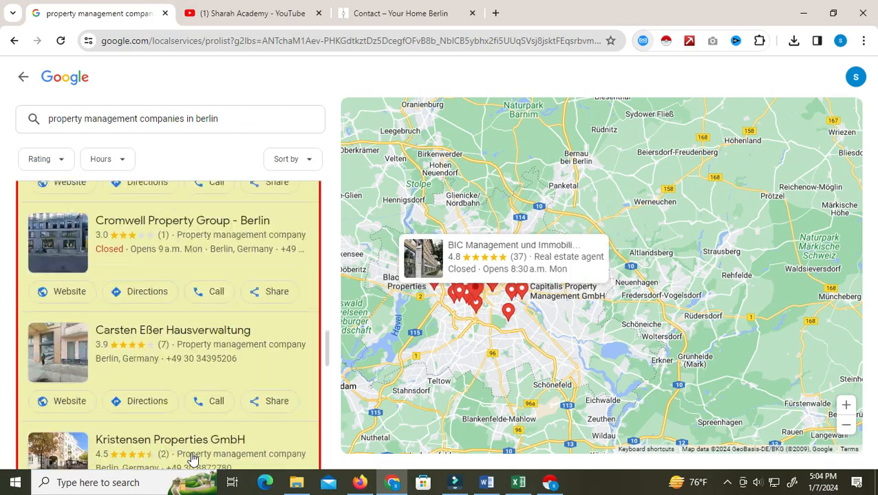
{"action": "left_click", "coordinate": [550, 482]}
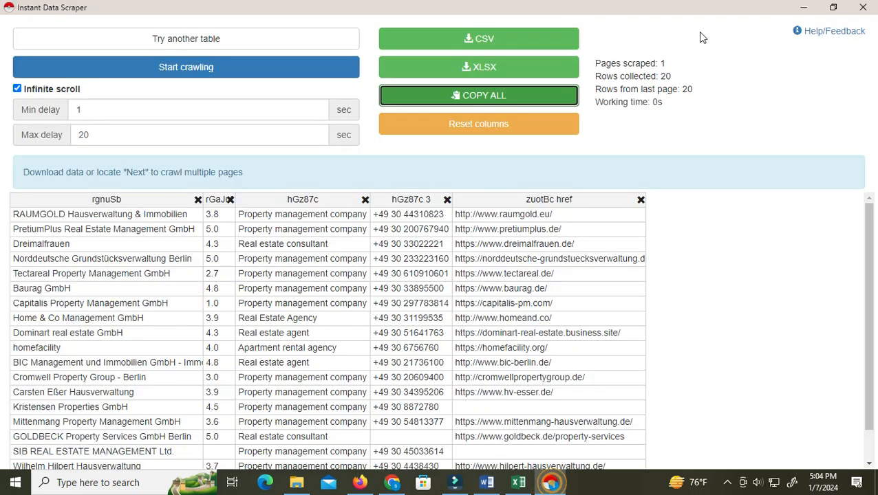
{"action": "left_click", "coordinate": [872, 6]}
{"action": "scroll", "coordinate": [300, 386], "scroll_direction": "down", "scroll_amount": 5}
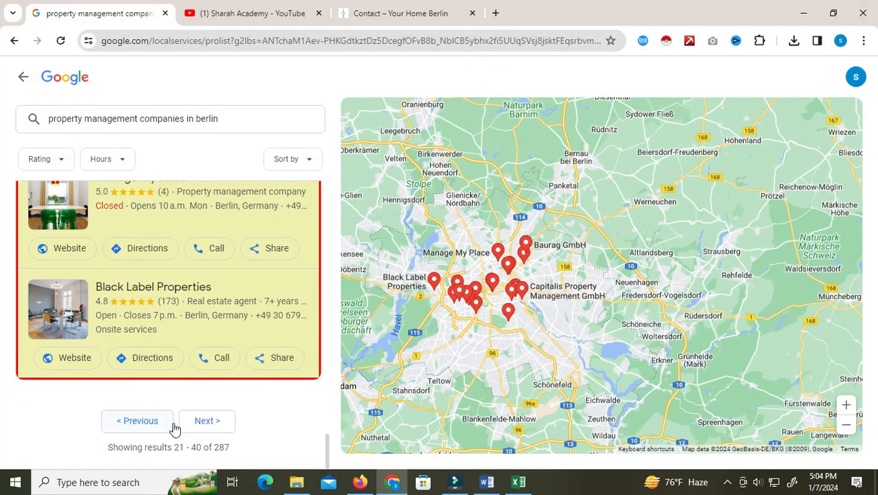
{"action": "left_click", "coordinate": [207, 421]}
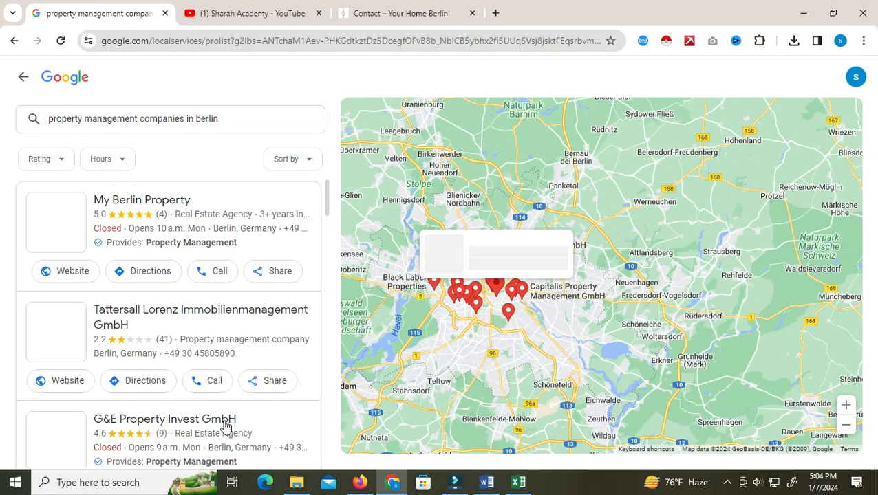
Run Instant Data Scraper on the newly opened results page
{"action": "left_click", "coordinate": [666, 41]}
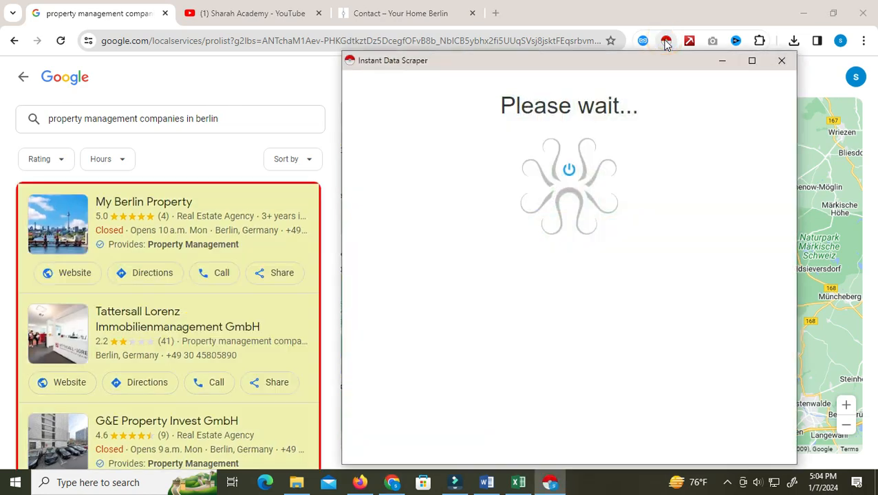
{"action": "scroll", "coordinate": [577, 324], "scroll_direction": "down", "scroll_amount": 3}
{"action": "scroll", "coordinate": [537, 327], "scroll_direction": "up", "scroll_amount": 3}
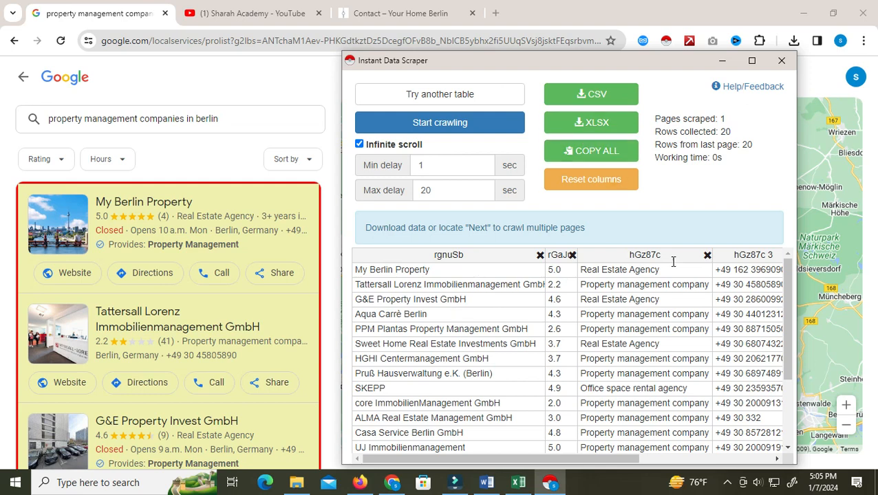
Check the end of the company list in Excel and add a new worksheet to the google.csv workbook
{"action": "left_click", "coordinate": [518, 482]}
{"action": "scroll", "coordinate": [264, 392], "scroll_direction": "down", "scroll_amount": 7}
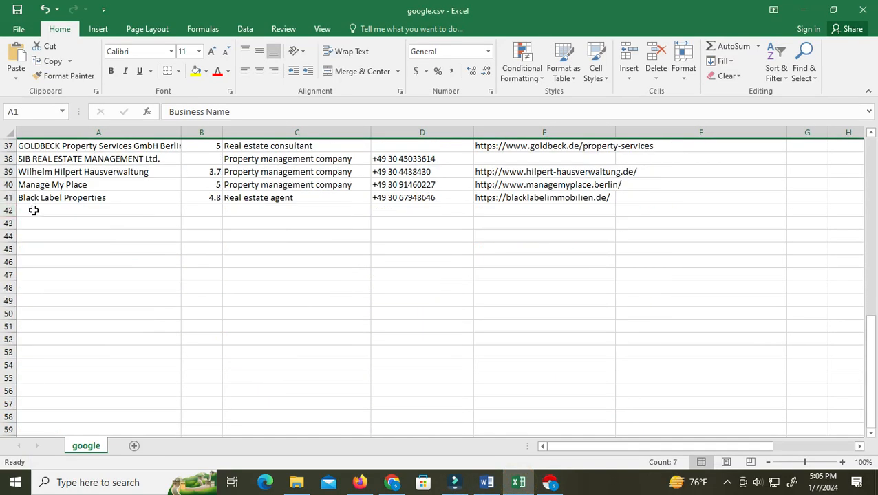
{"action": "scroll", "coordinate": [384, 352], "scroll_direction": "up", "scroll_amount": 12}
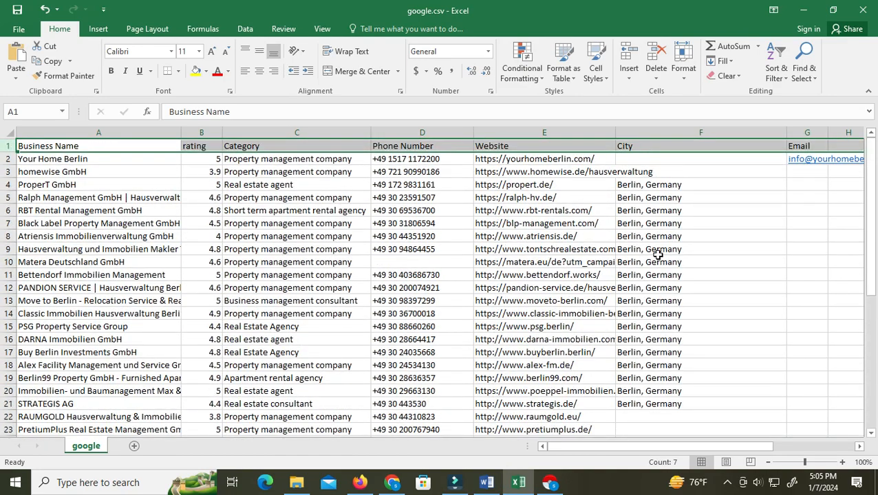
{"action": "scroll", "coordinate": [421, 315], "scroll_direction": "down", "scroll_amount": 8}
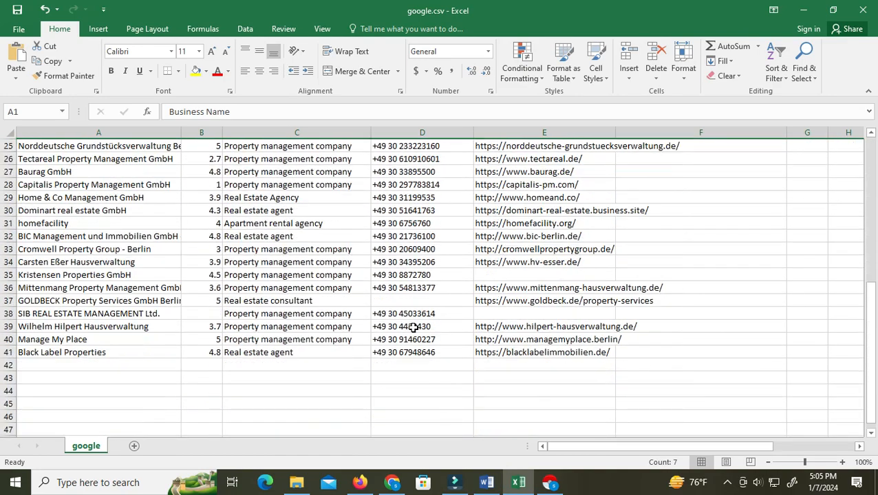
{"action": "left_click", "coordinate": [135, 445]}
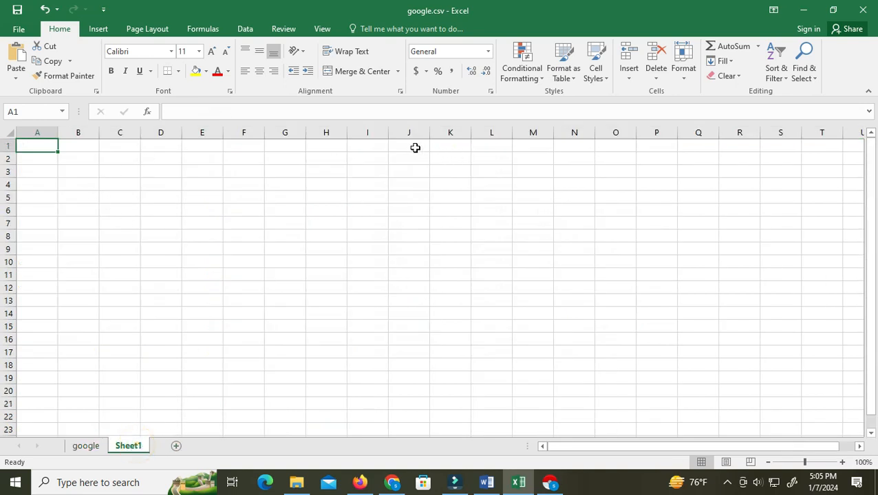
{"action": "left_click", "coordinate": [415, 149]}
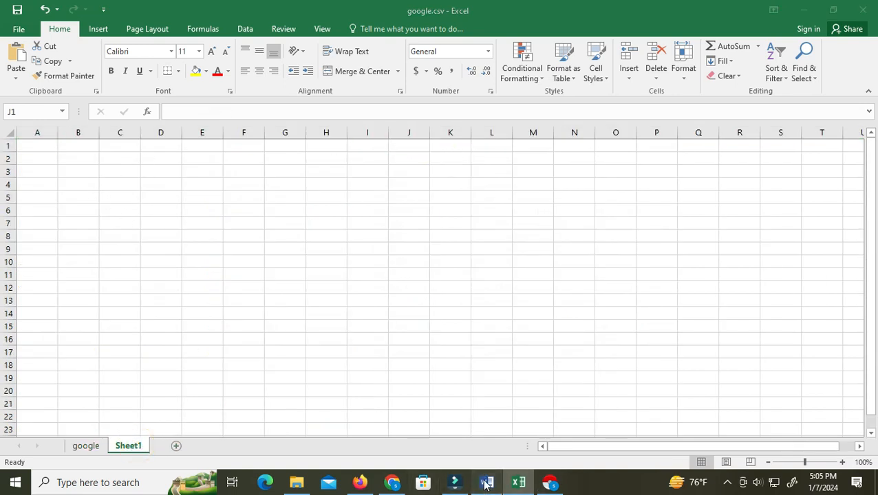
Check the requested cities in Word's project requirements document and add a second blank worksheet to the Excel workbook
{"action": "left_click", "coordinate": [486, 484]}
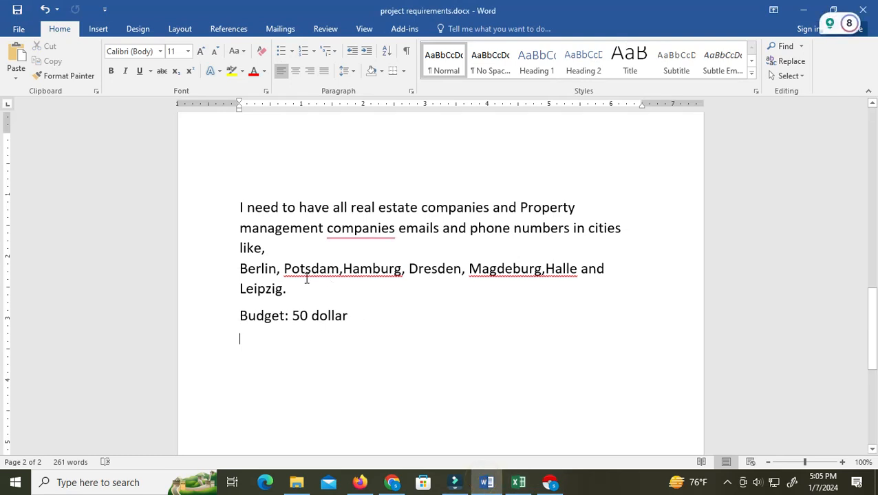
{"action": "left_click", "coordinate": [393, 484]}
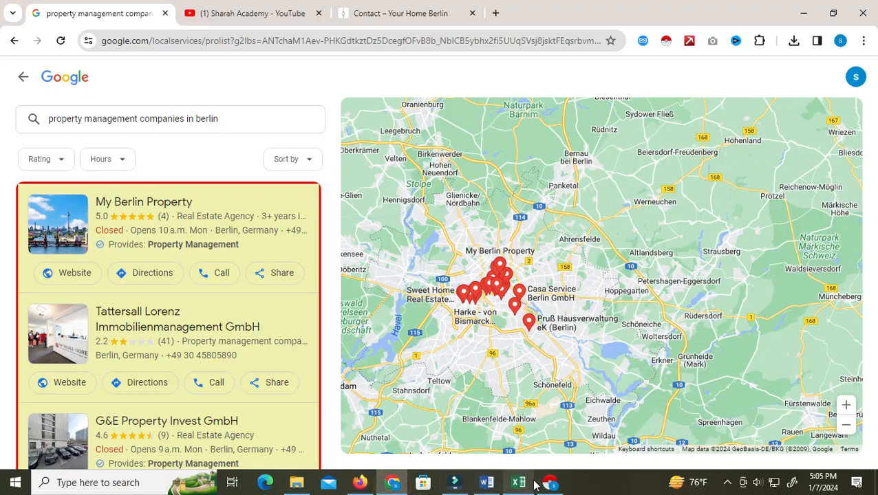
{"action": "left_click", "coordinate": [522, 484]}
{"action": "left_click", "coordinate": [85, 445]}
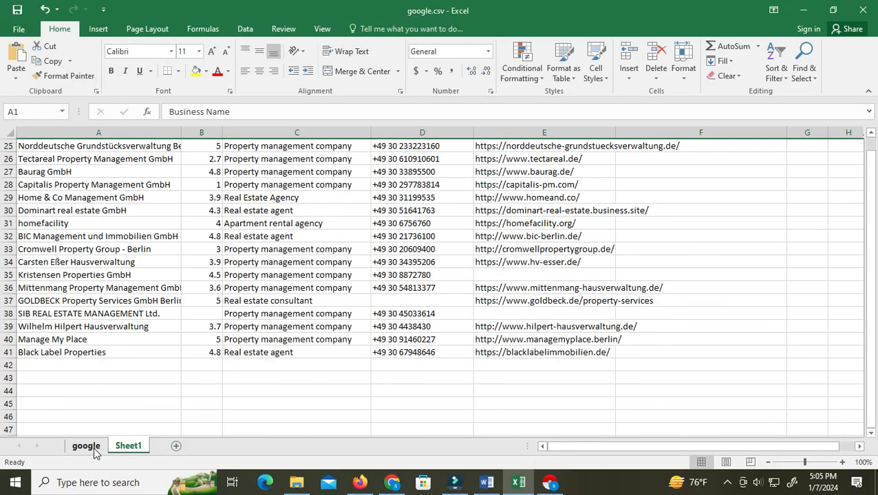
{"action": "left_click", "coordinate": [129, 446]}
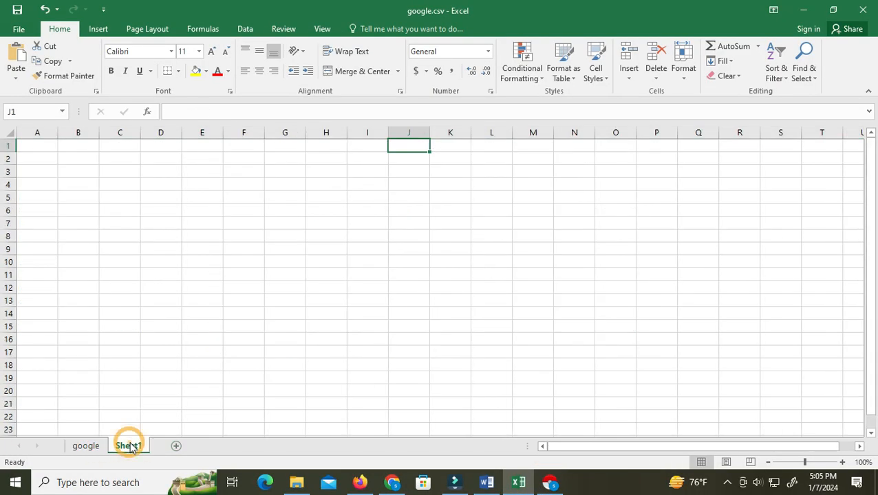
{"action": "left_click", "coordinate": [177, 446]}
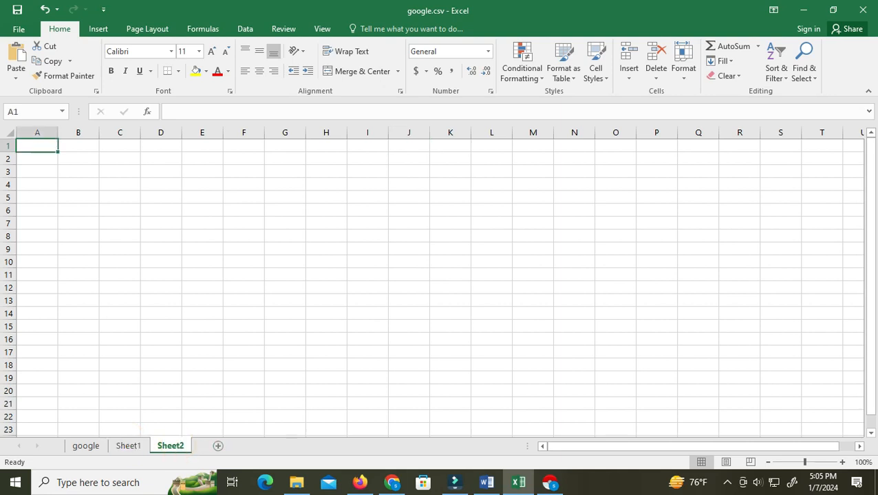
Compare the city list in Word's project requirements document with the worksheets in the Excel workbook
{"action": "left_click", "coordinate": [486, 484]}
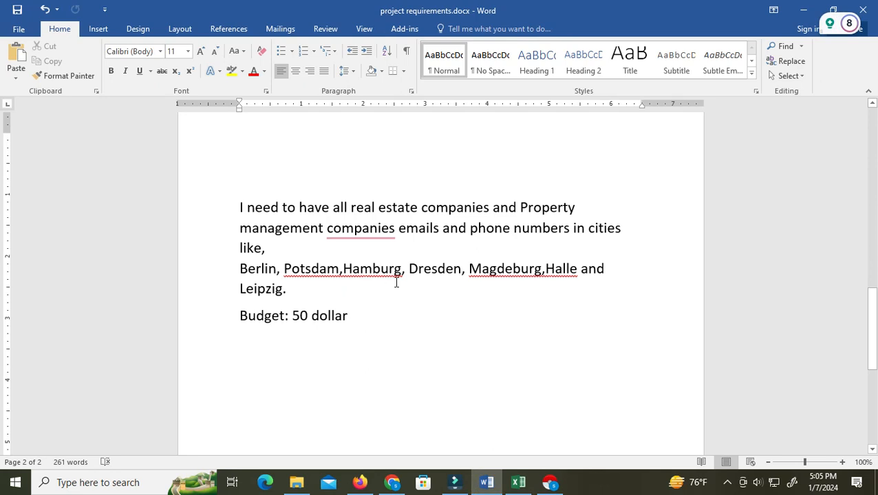
{"action": "left_click", "coordinate": [516, 483]}
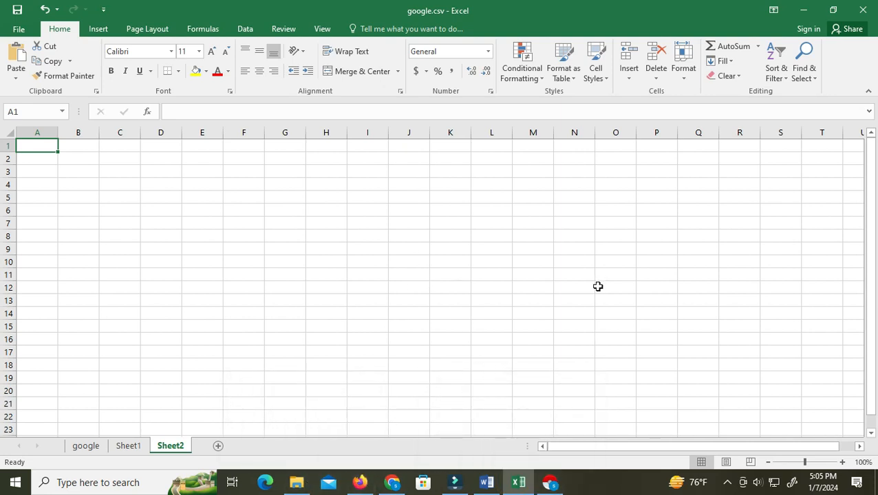
{"action": "left_click", "coordinate": [486, 482]}
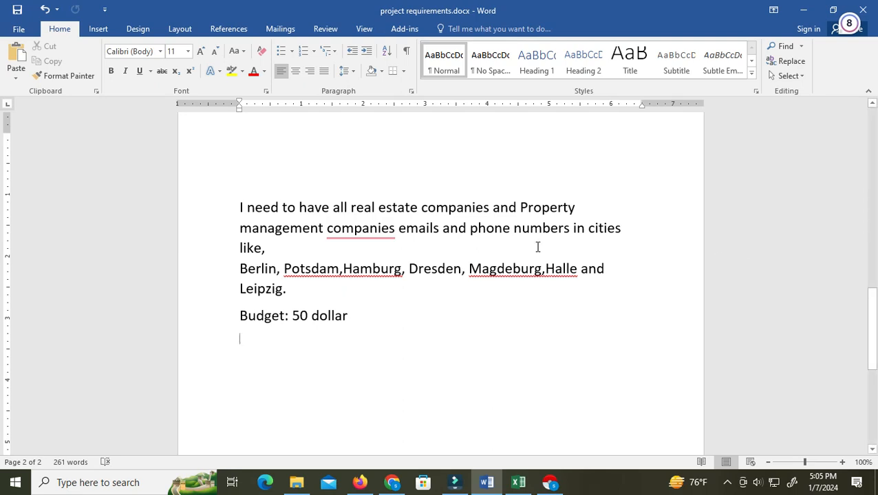
{"action": "left_click", "coordinate": [728, 484]}
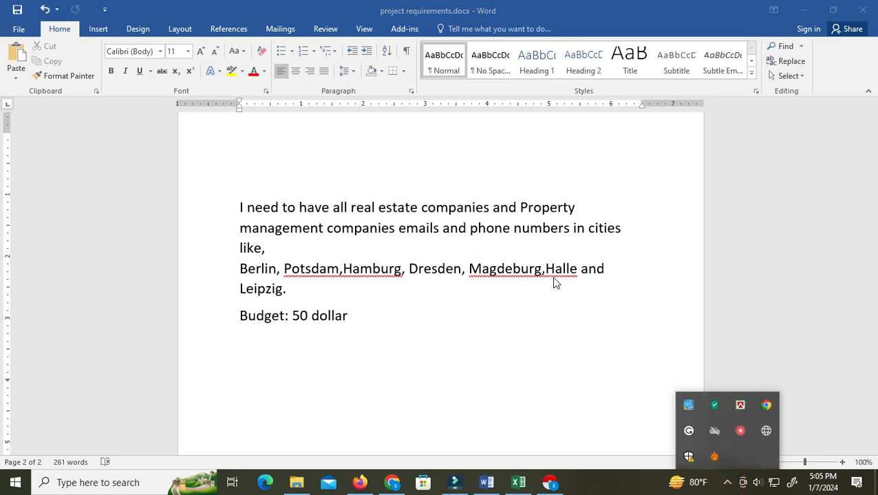